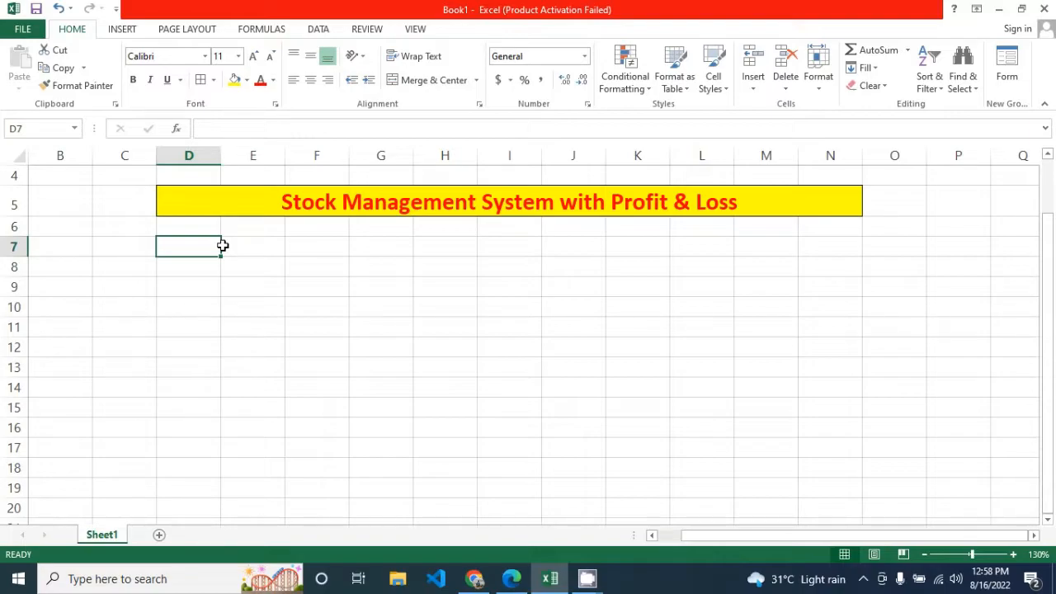
Enter the column headings S No, Items, Quantity, Rate and Amount in cells D7 to H7
{"action": "type", "text": "S No"}
{"action": "key", "text": "Tab"}
{"action": "type", "text": "Items"}
{"action": "key", "text": "Tab"}
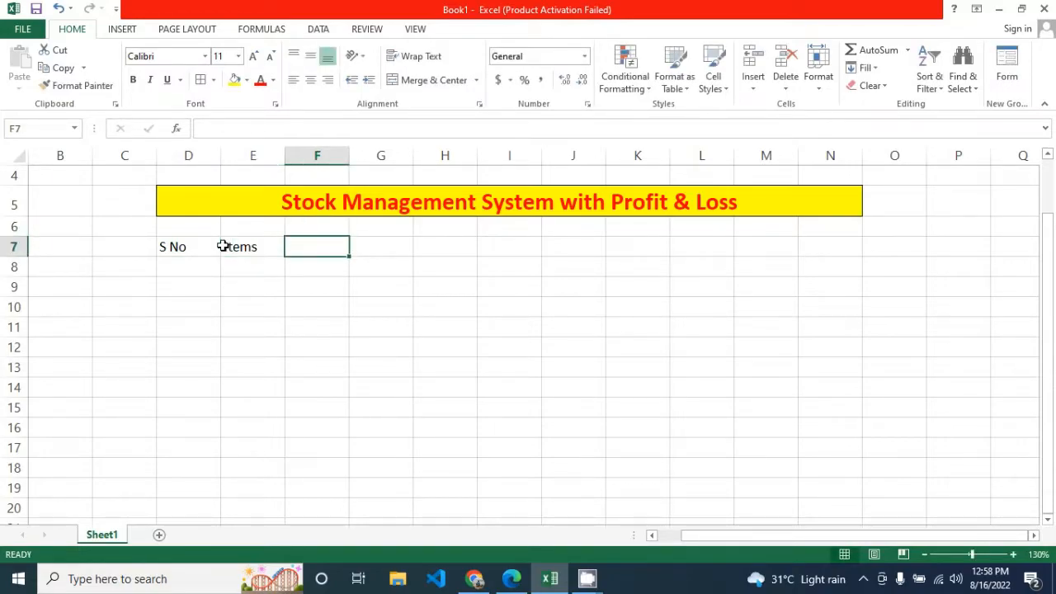
{"action": "type", "text": "Quantity"}
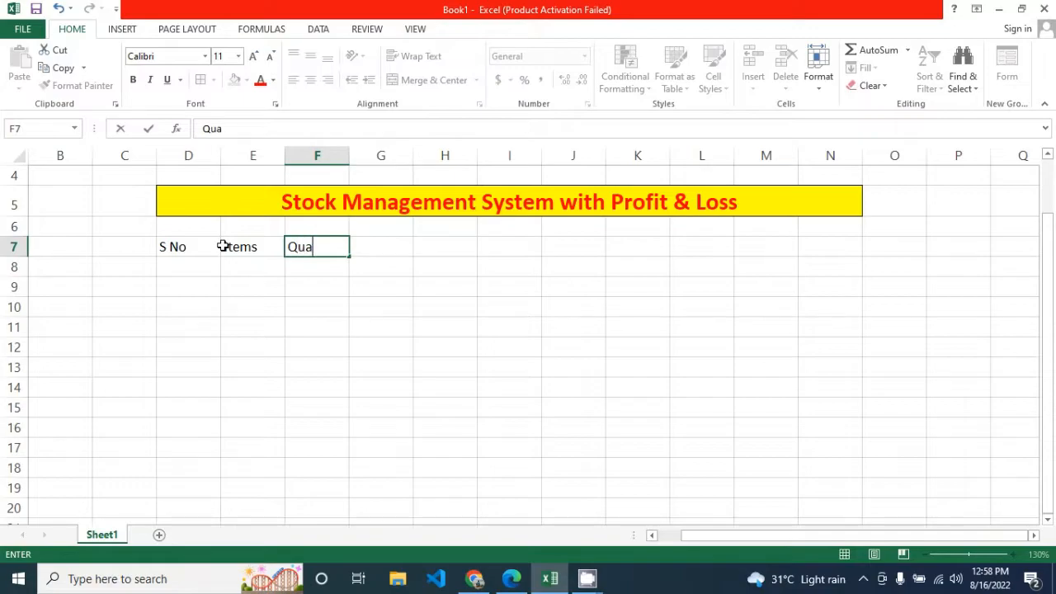
{"action": "key", "text": "Tab"}
{"action": "type", "text": "Rate"}
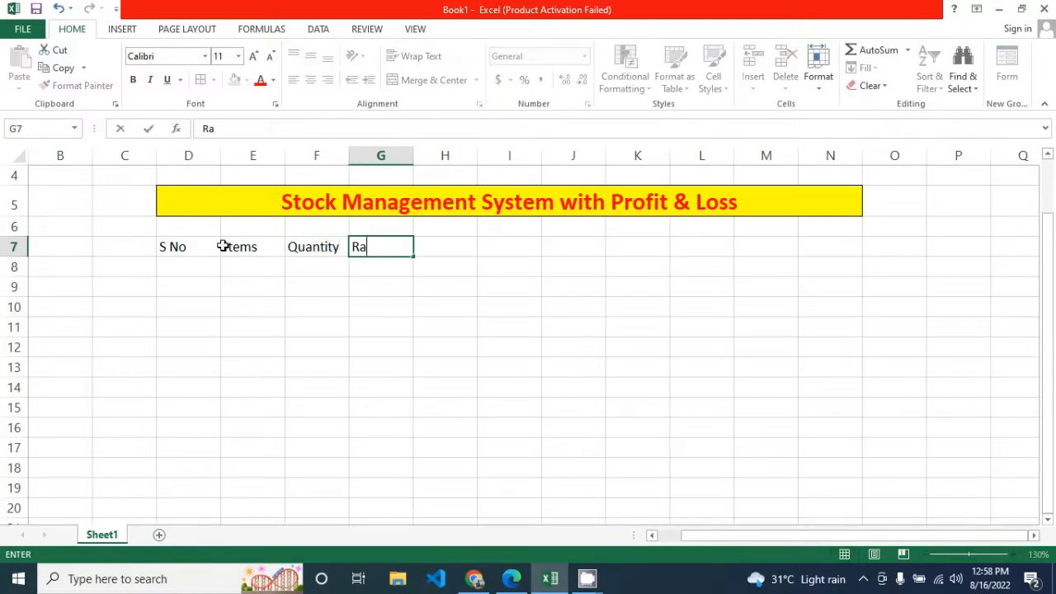
{"action": "key", "text": "Tab"}
{"action": "type", "text": "AMount"}
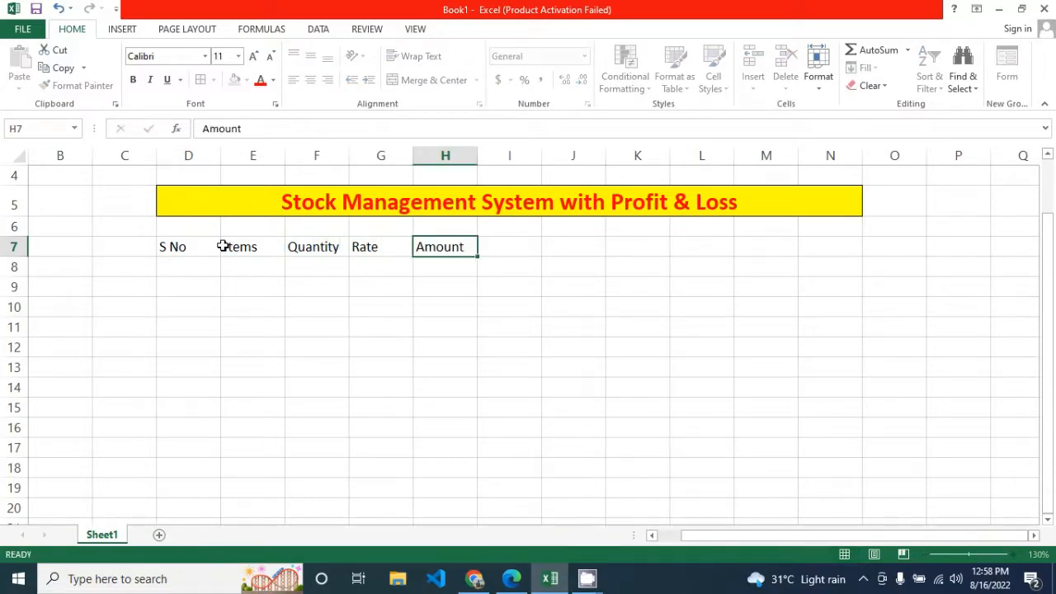
{"action": "key", "text": "Tab"}
{"action": "left_click", "coordinate": [384, 241]}
{"action": "left_click", "coordinate": [425, 240]}
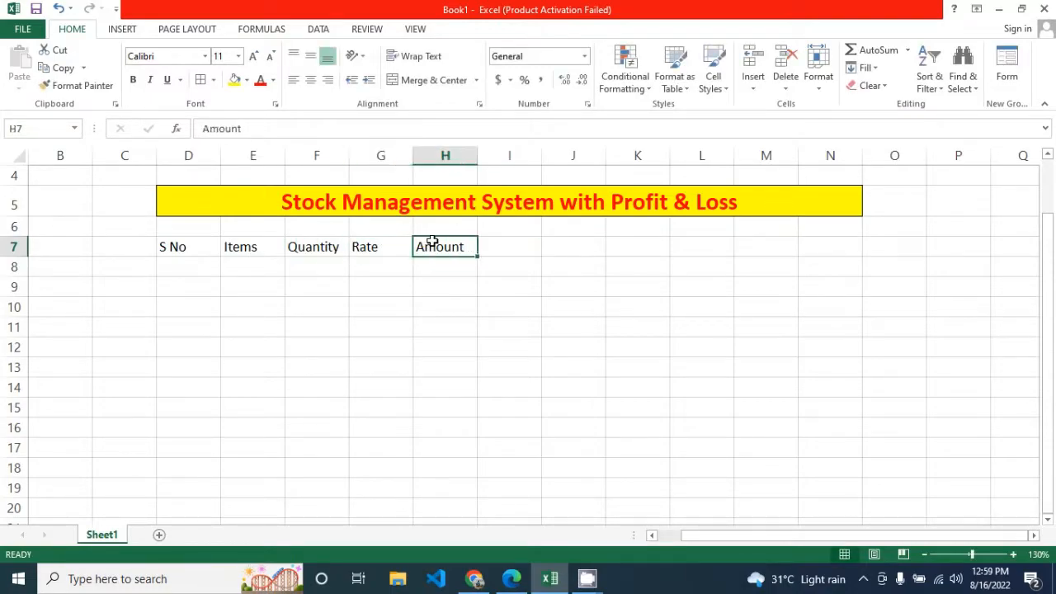
{"action": "left_click", "coordinate": [329, 247]}
{"action": "left_click", "coordinate": [388, 248]}
{"action": "left_click", "coordinate": [431, 248]}
{"action": "left_click", "coordinate": [342, 247]}
{"action": "left_click", "coordinate": [387, 248]}
{"action": "left_click", "coordinate": [432, 249]}
Merge and center cells F6:H6 and enter the group heading Purchase above Quantity, Rate and Amount
{"action": "left_click_drag", "start_coordinate": [308, 229], "coordinate": [418, 228]}
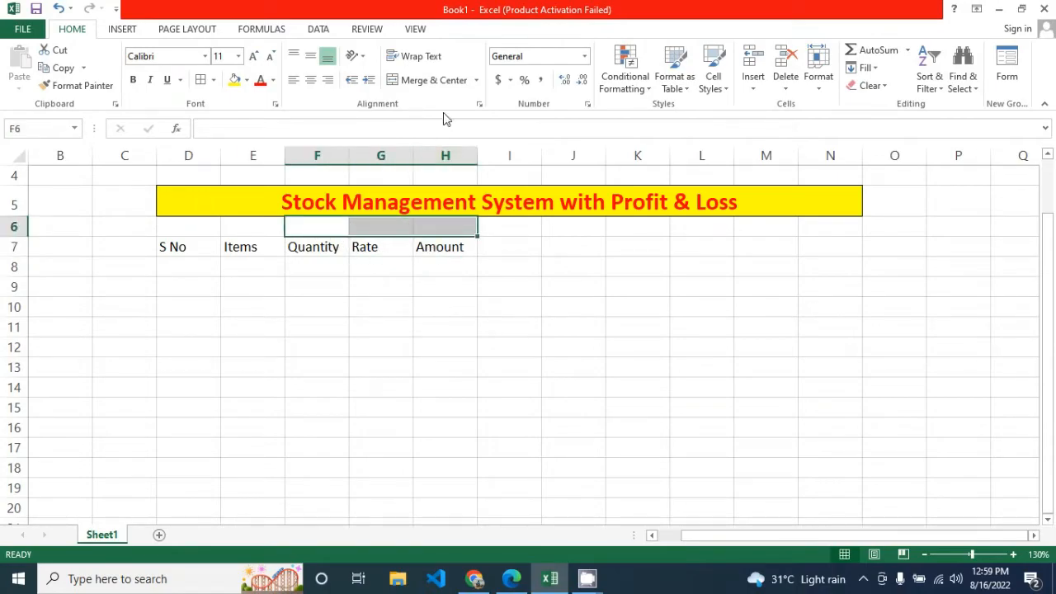
{"action": "left_click", "coordinate": [443, 85]}
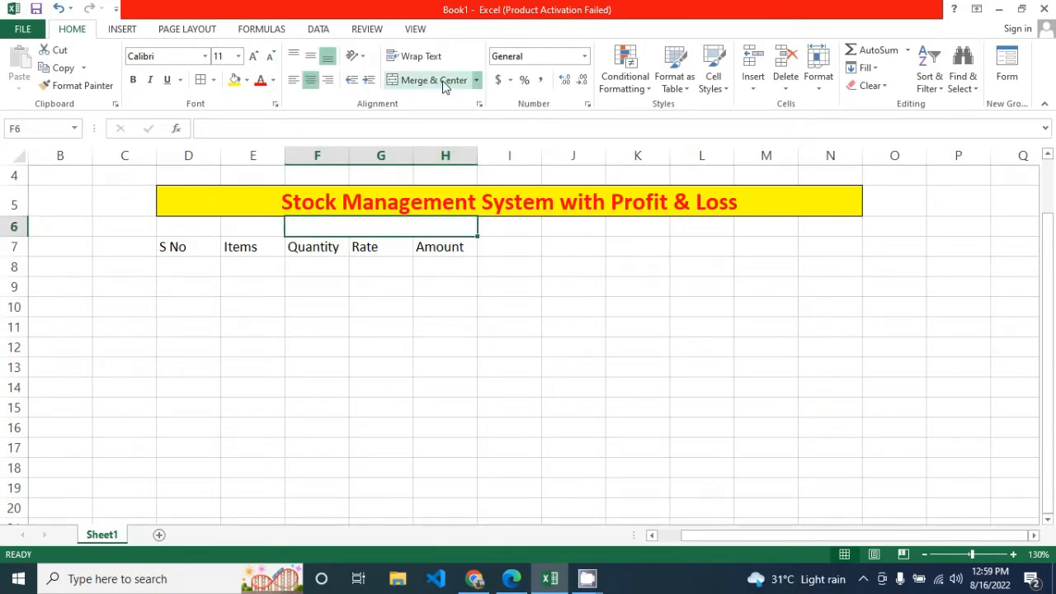
{"action": "type", "text": "Purchase"}
{"action": "key", "text": "BackSpace"}
{"action": "key", "text": "BackSpace"}
{"action": "key", "text": "BackSpace"}
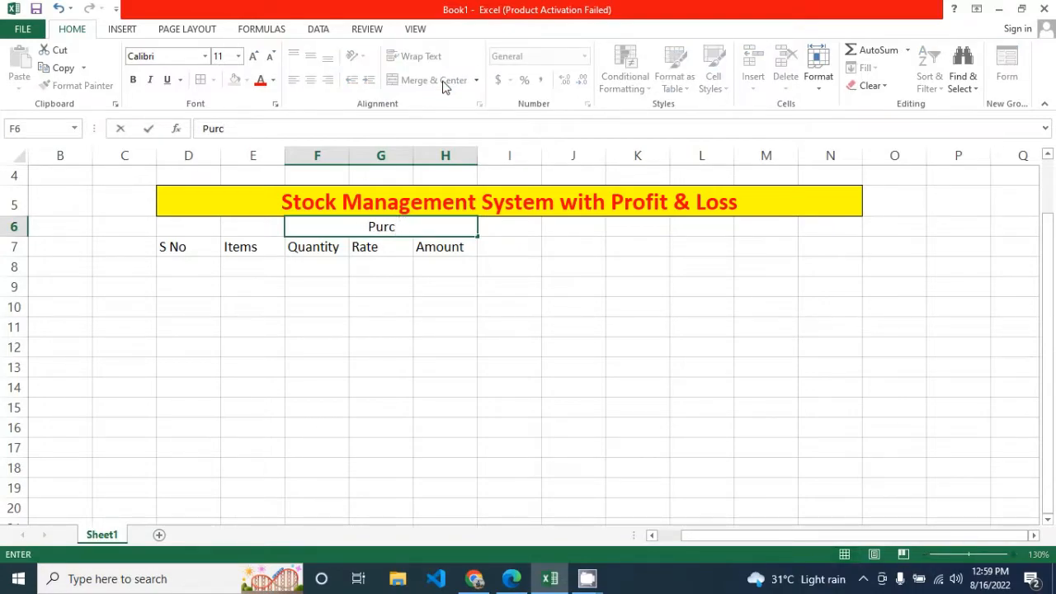
{"action": "type", "text": "hase"}
{"action": "key", "text": "Tab"}
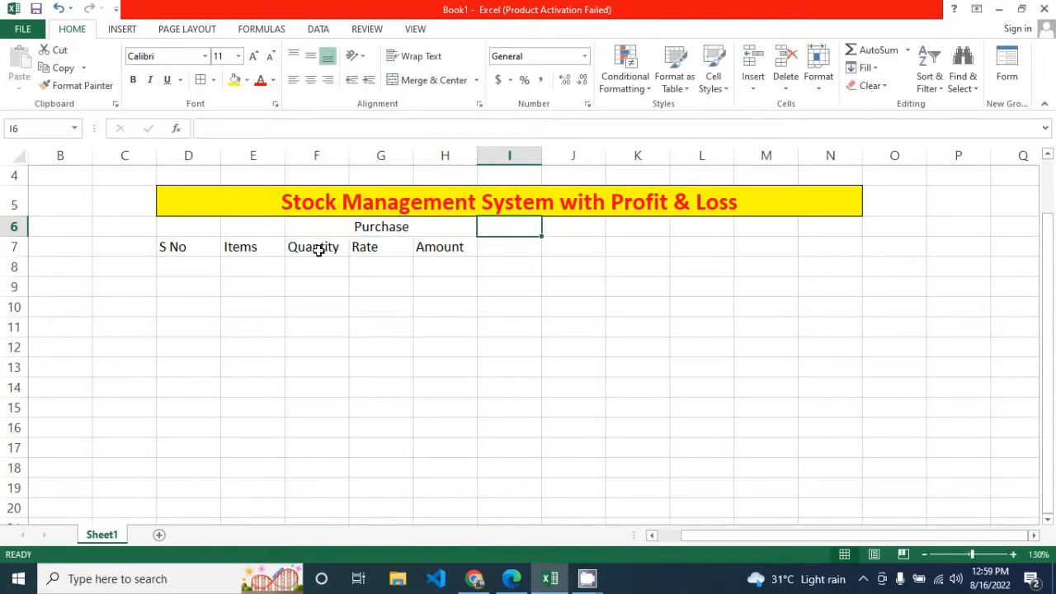
Copy the Quantity, Rate and Amount headings from F7:H7 into I7:K7
{"action": "left_click_drag", "start_coordinate": [319, 247], "coordinate": [425, 251]}
{"action": "key", "text": "ctrl+c"}
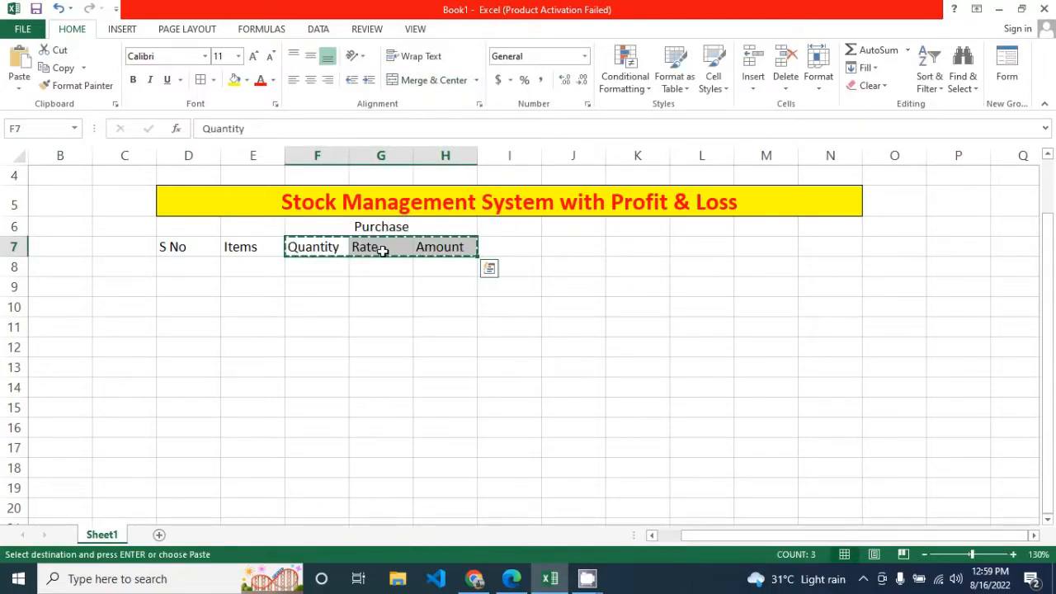
{"action": "left_click", "coordinate": [500, 253]}
{"action": "left_click_drag", "start_coordinate": [500, 252], "coordinate": [610, 252]}
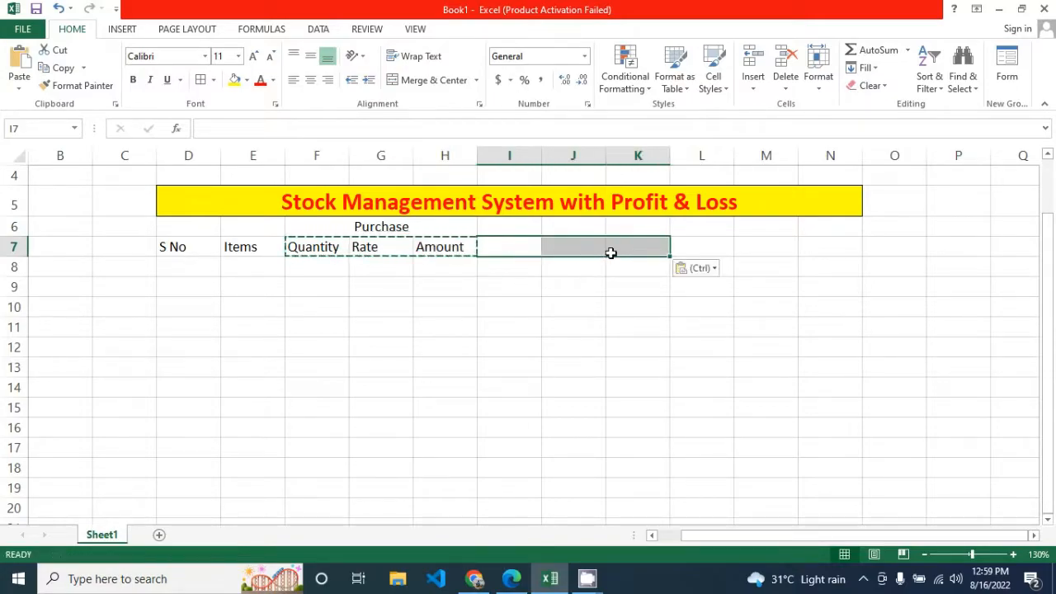
{"action": "key", "text": "ctrl+v"}
{"action": "left_click", "coordinate": [585, 323]}
{"action": "left_click", "coordinate": [535, 305]}
Merge and center cells I6:K6 and enter the group heading Sale
{"action": "left_click_drag", "start_coordinate": [520, 230], "coordinate": [629, 231]}
{"action": "left_click", "coordinate": [431, 80]}
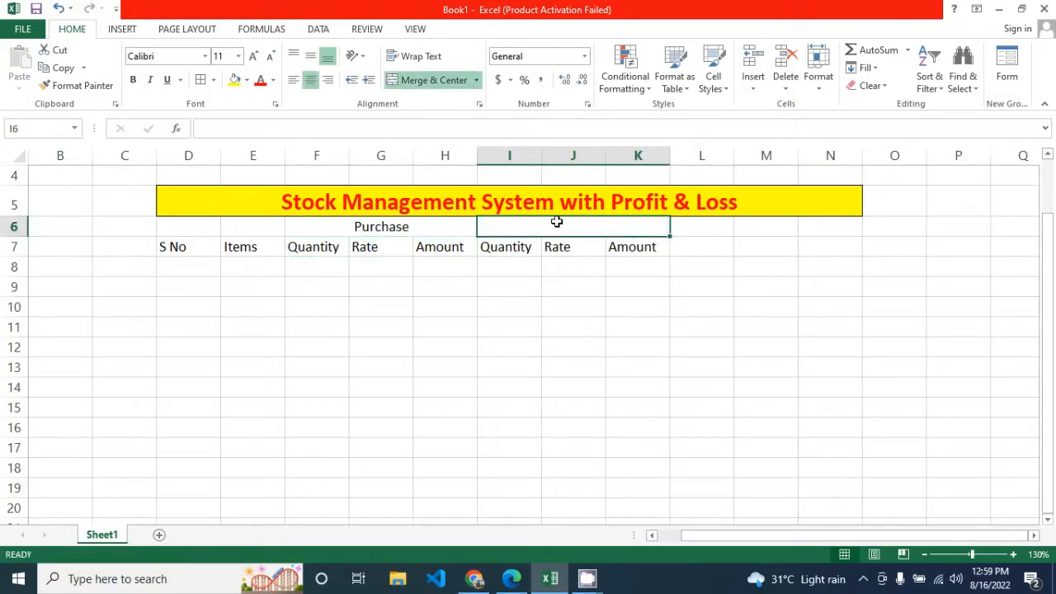
{"action": "type", "text": "Sale"}
{"action": "key", "text": "Tab"}
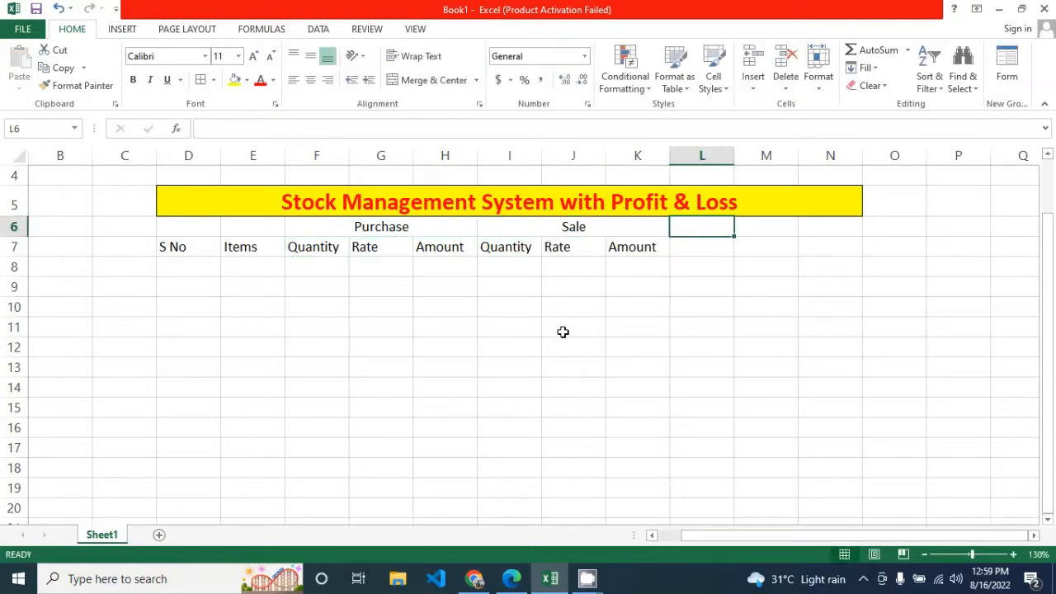
Enter the headings Quantity and Amount in cells L7 and M7
{"action": "left_click", "coordinate": [694, 286]}
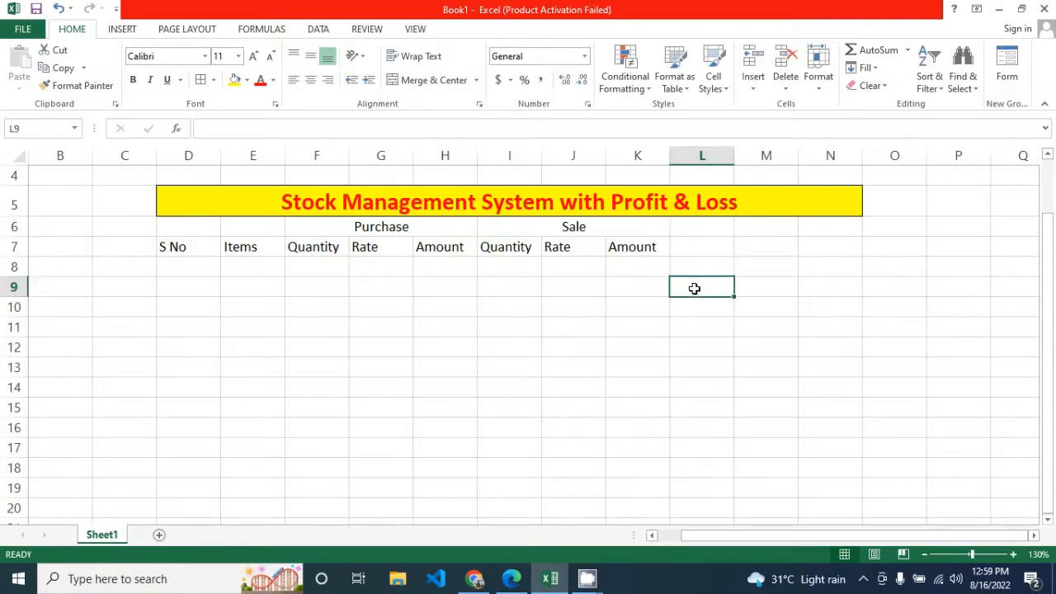
{"action": "left_click", "coordinate": [706, 251]}
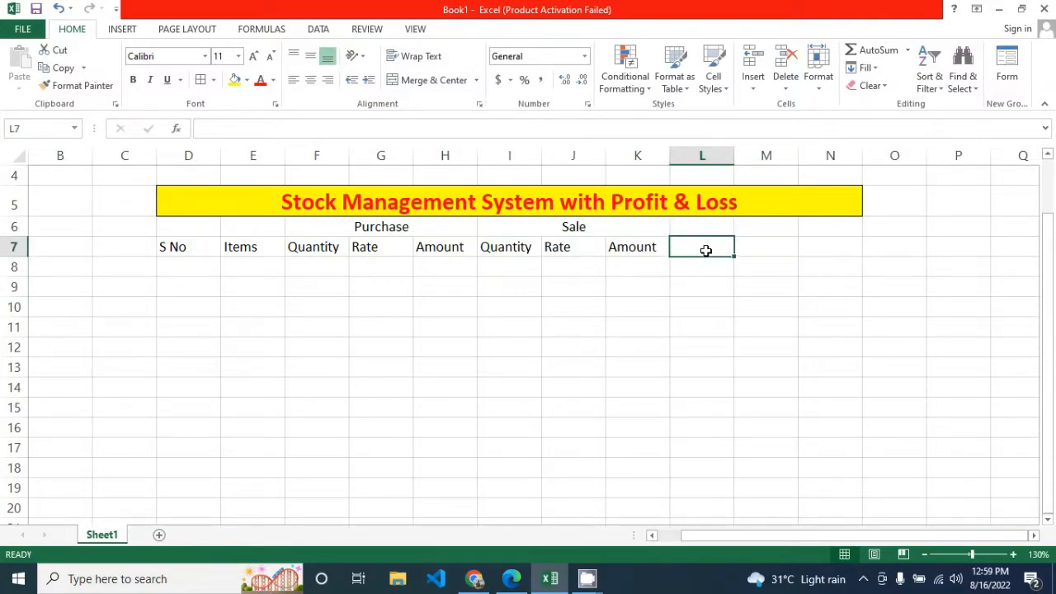
{"action": "type", "text": "Quantity"}
{"action": "key", "text": "Tab"}
{"action": "type", "text": "AMount"}
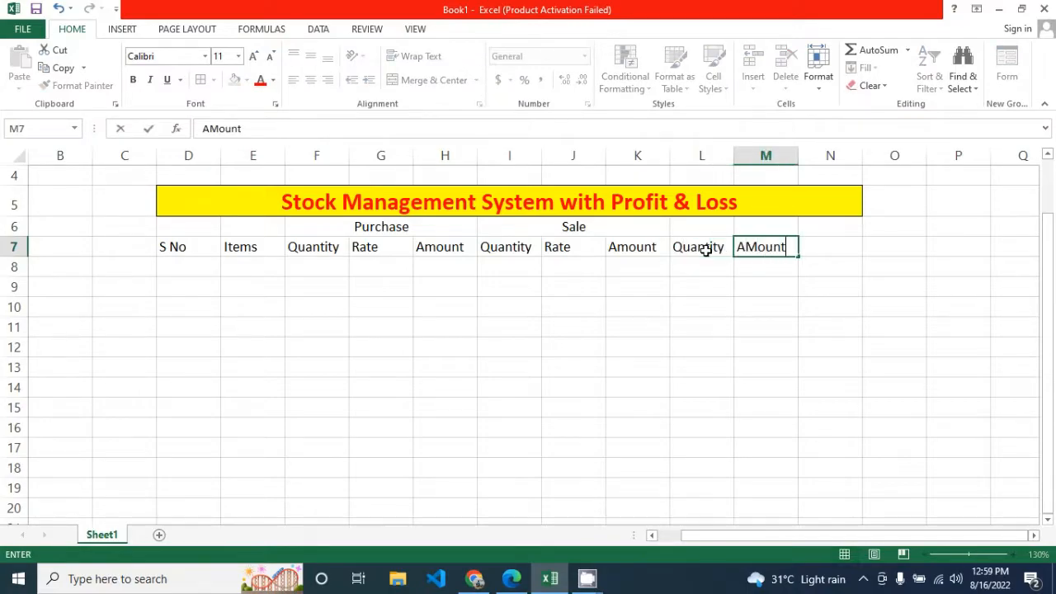
{"action": "key", "text": "Tab"}
Merge and center cells L6:M6 and enter the group heading Stock
{"action": "left_click_drag", "start_coordinate": [689, 229], "coordinate": [747, 229]}
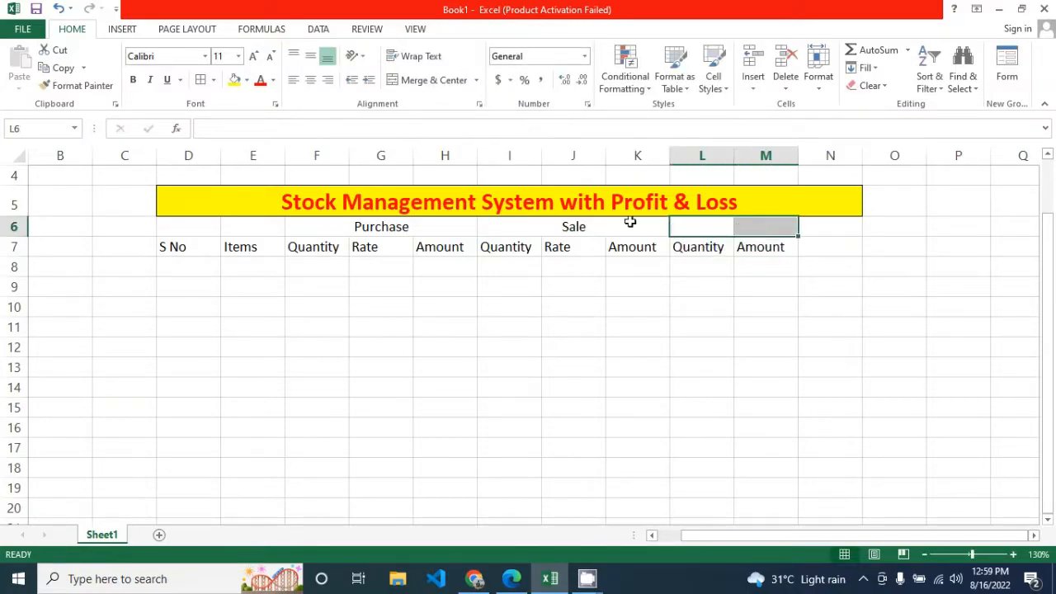
{"action": "left_click", "coordinate": [442, 81]}
{"action": "type", "text": "S"}
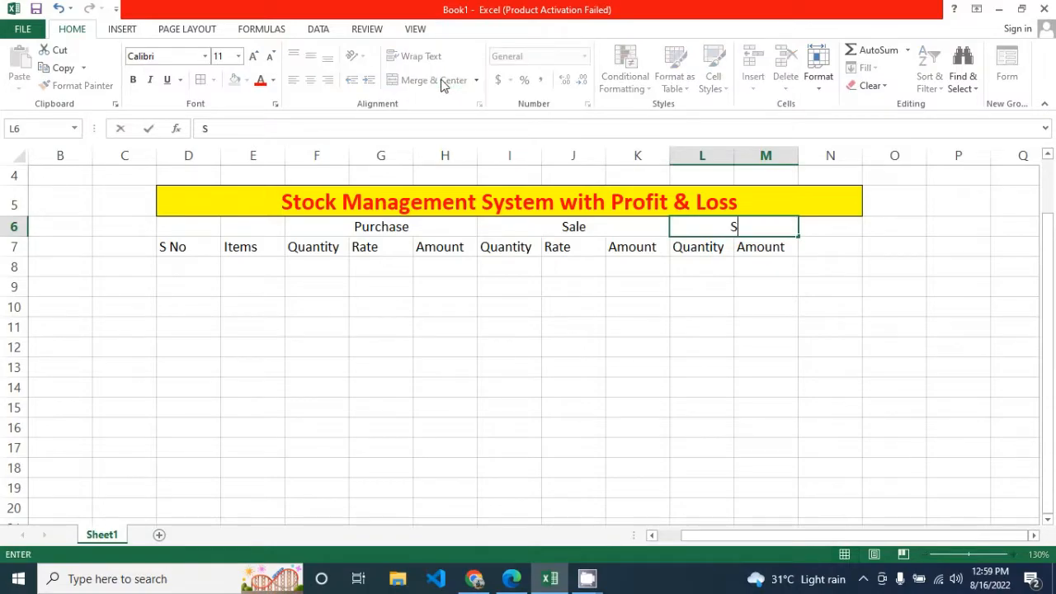
{"action": "type", "text": "tock"}
{"action": "key", "text": "Tab"}
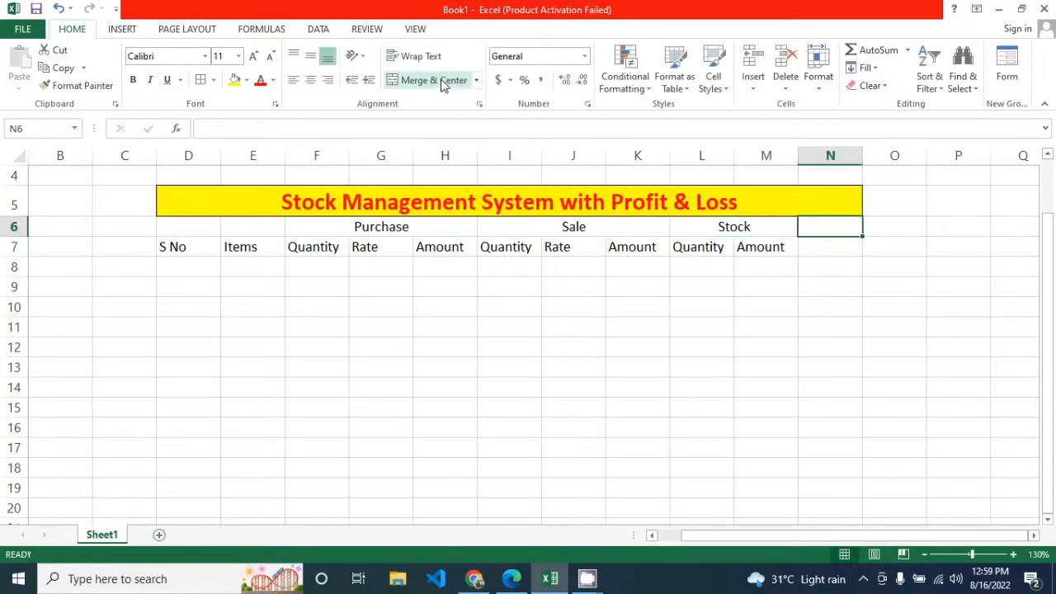
Enter the heading Profit & Loss in cell N7 and fit column N to its width
{"action": "key", "text": "Down"}
{"action": "type", "text": "P"}
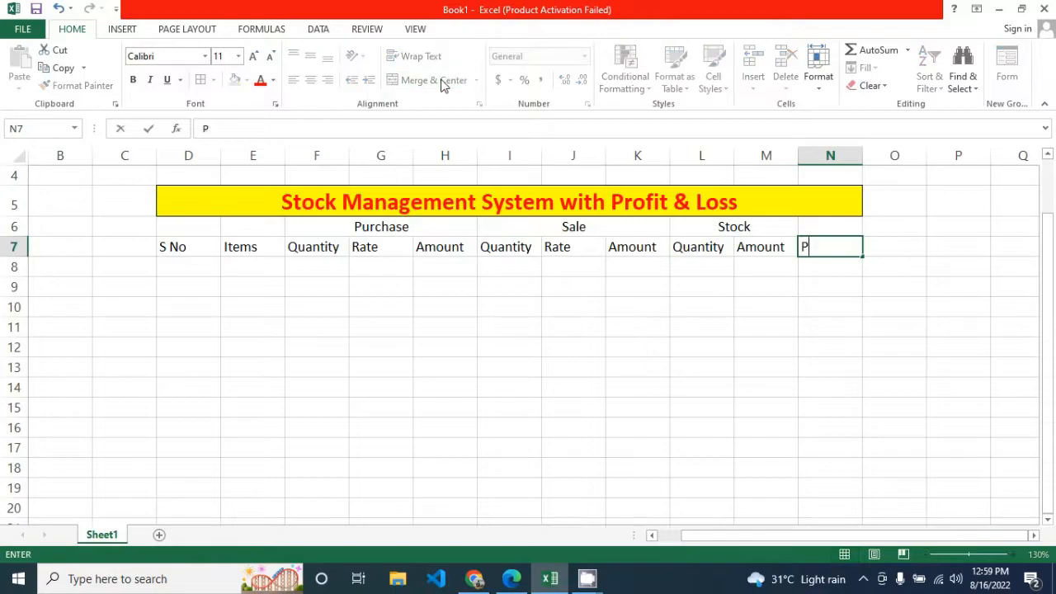
{"action": "type", "text": "rofit & Loss"}
{"action": "key", "text": "Tab"}
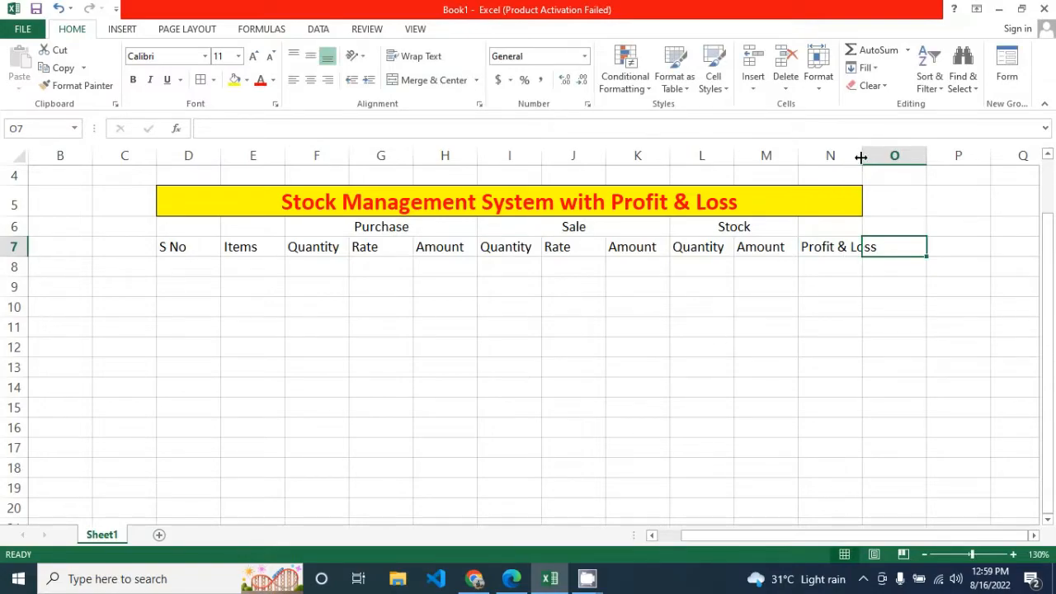
{"action": "double_click", "coordinate": [862, 156]}
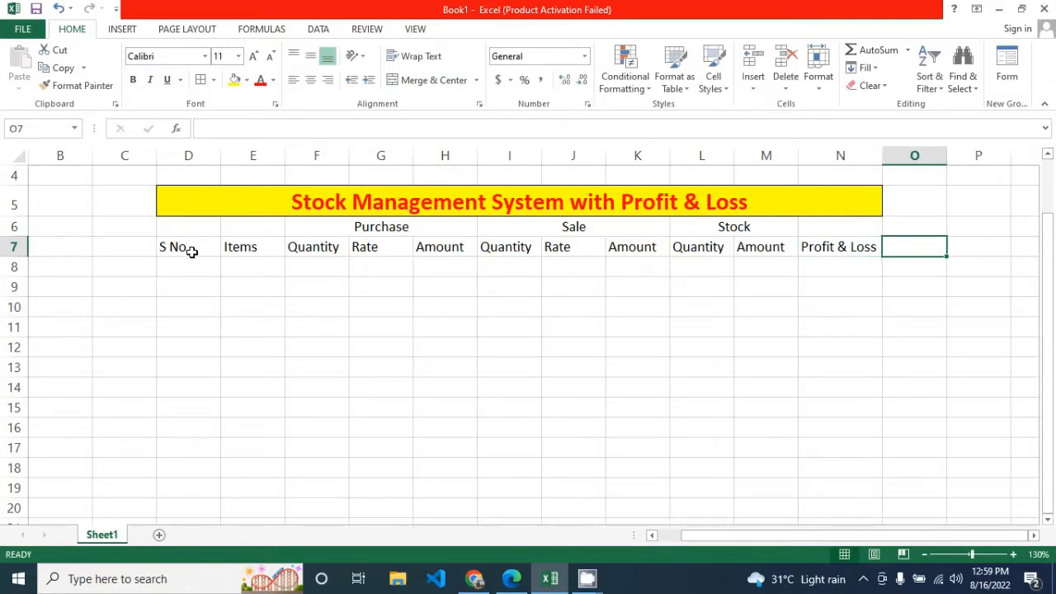
Apply All Borders to the table range D6:N17
{"action": "left_click_drag", "start_coordinate": [178, 226], "coordinate": [831, 446]}
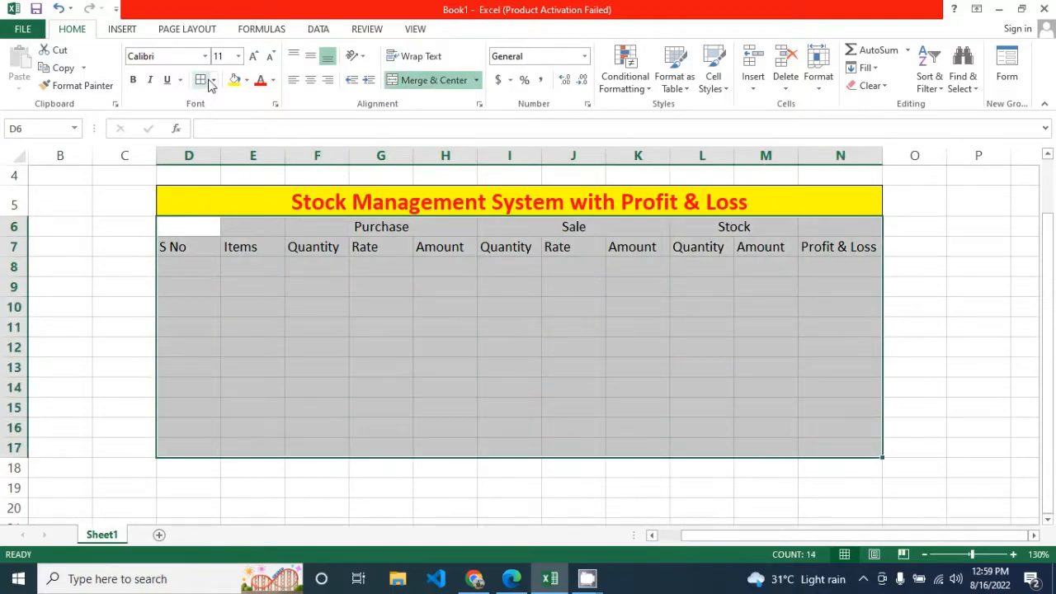
{"action": "left_click", "coordinate": [213, 80]}
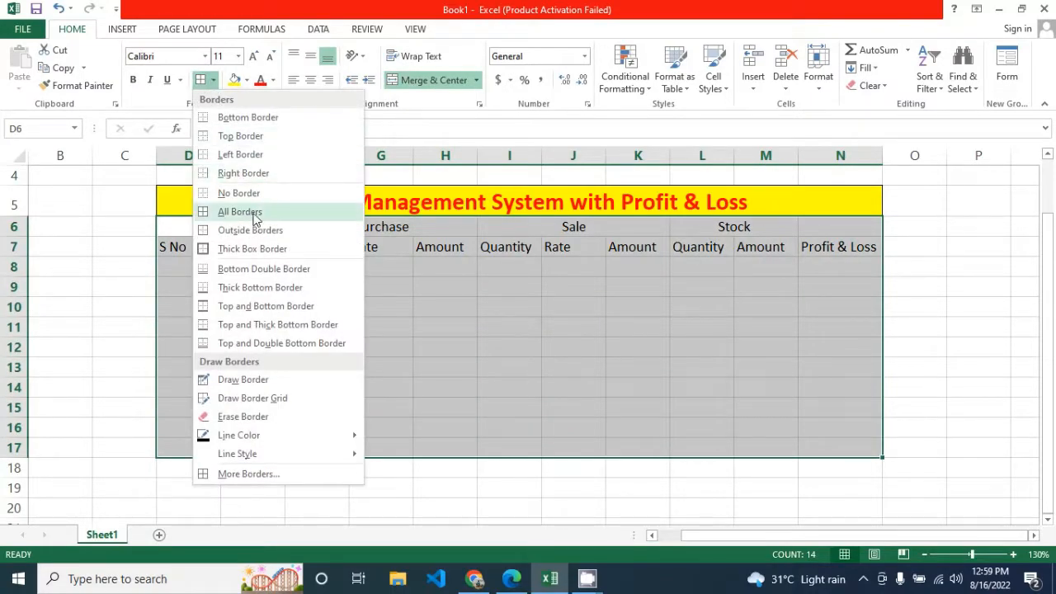
{"action": "left_click", "coordinate": [239, 212]}
{"action": "left_click", "coordinate": [112, 343]}
Merge and center the S No, Items and Profit & Loss headings each across rows 6 and 7
{"action": "left_click_drag", "start_coordinate": [192, 229], "coordinate": [190, 248]}
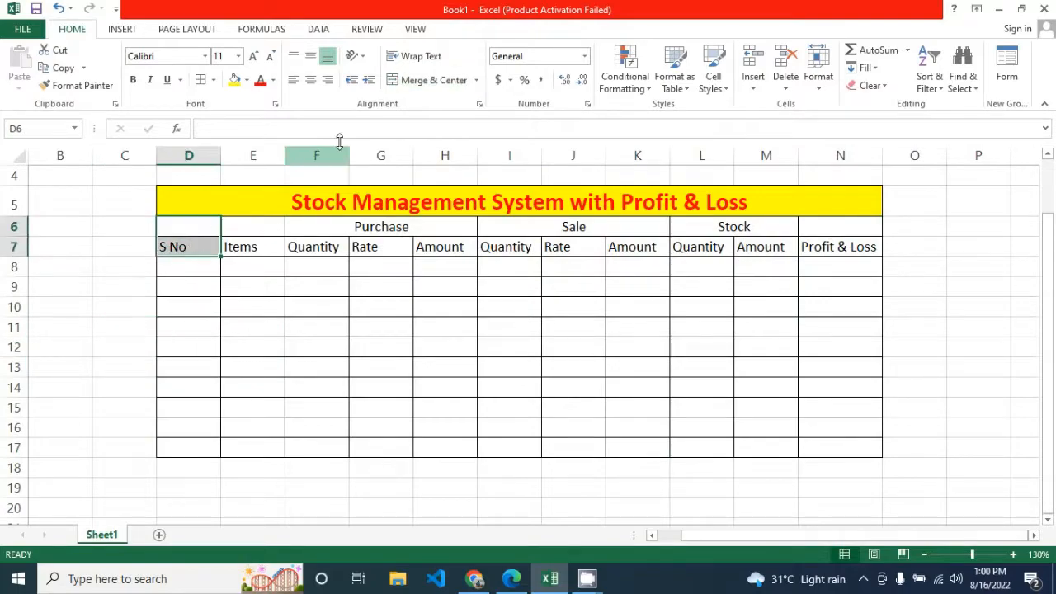
{"action": "left_click", "coordinate": [436, 80]}
{"action": "left_click_drag", "start_coordinate": [257, 227], "coordinate": [257, 247]}
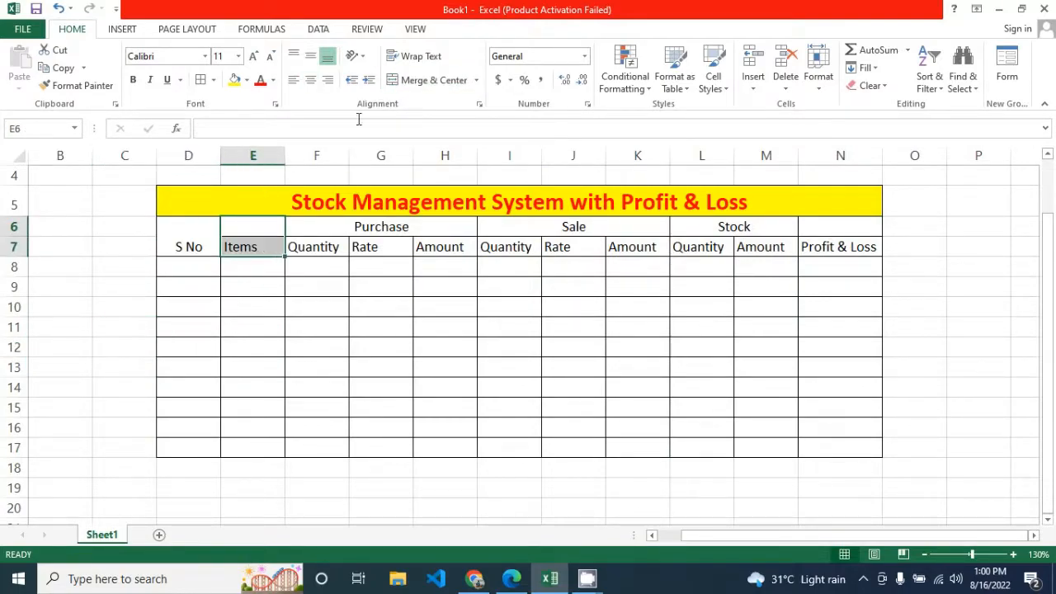
{"action": "left_click", "coordinate": [426, 81]}
{"action": "left_click_drag", "start_coordinate": [847, 226], "coordinate": [841, 248]}
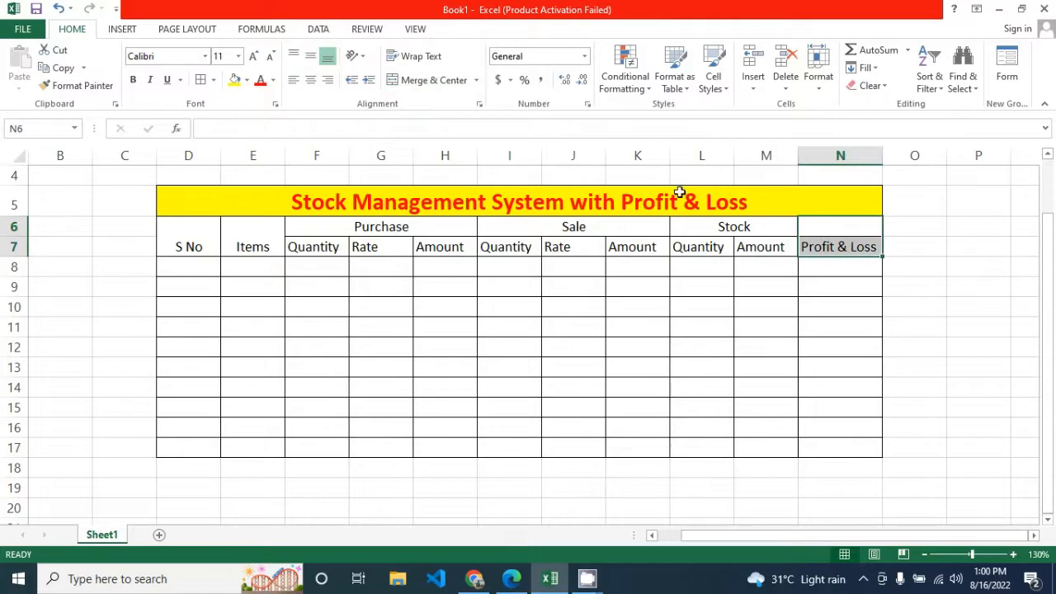
{"action": "left_click", "coordinate": [431, 80]}
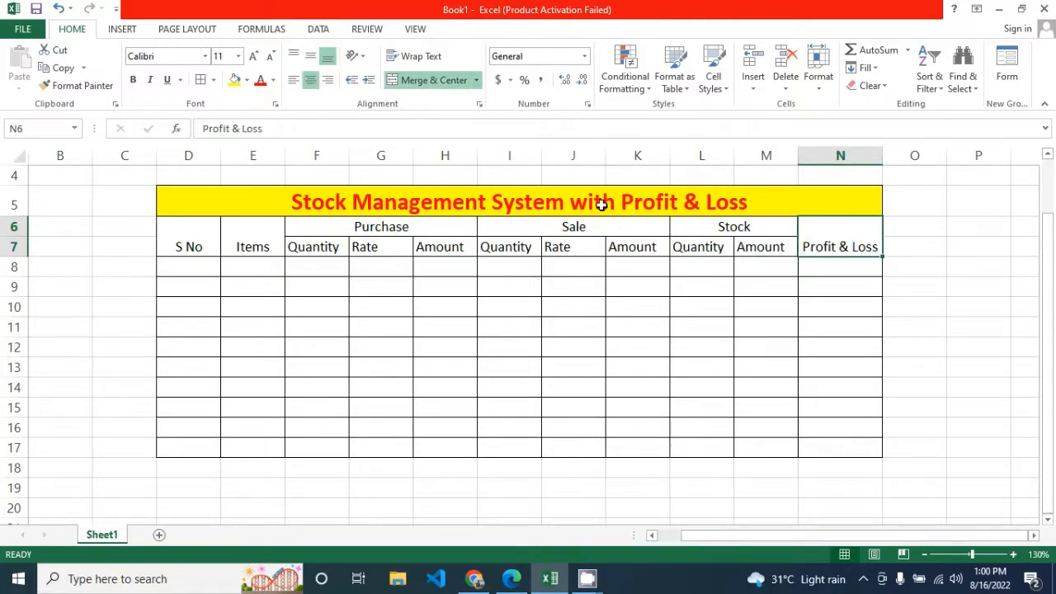
Middle-align the header cells D6:N7 vertically
{"action": "left_click", "coordinate": [311, 336]}
{"action": "left_click_drag", "start_coordinate": [201, 245], "coordinate": [811, 246]}
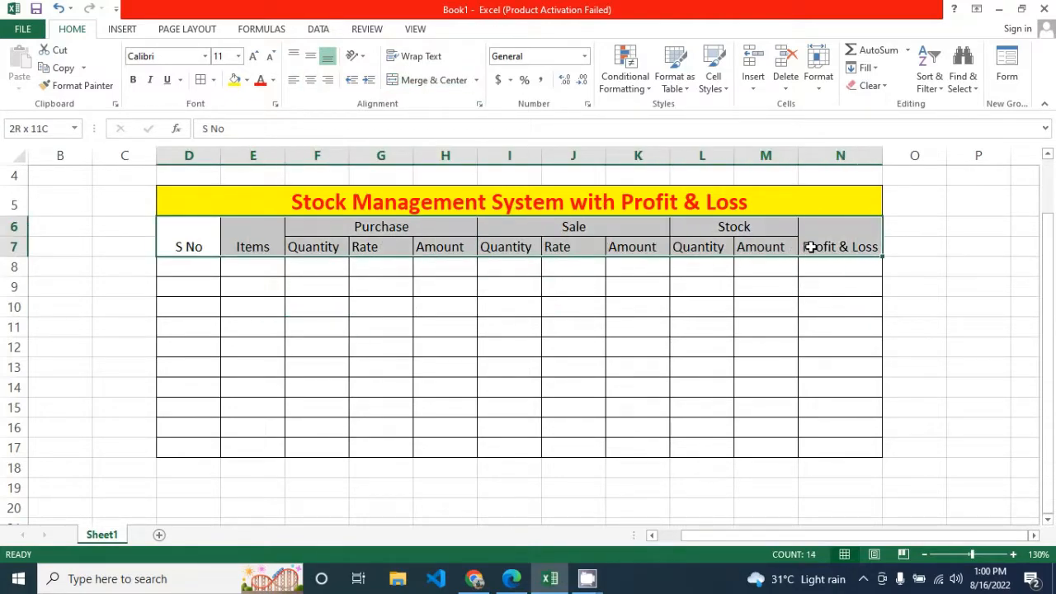
{"action": "left_click", "coordinate": [310, 57]}
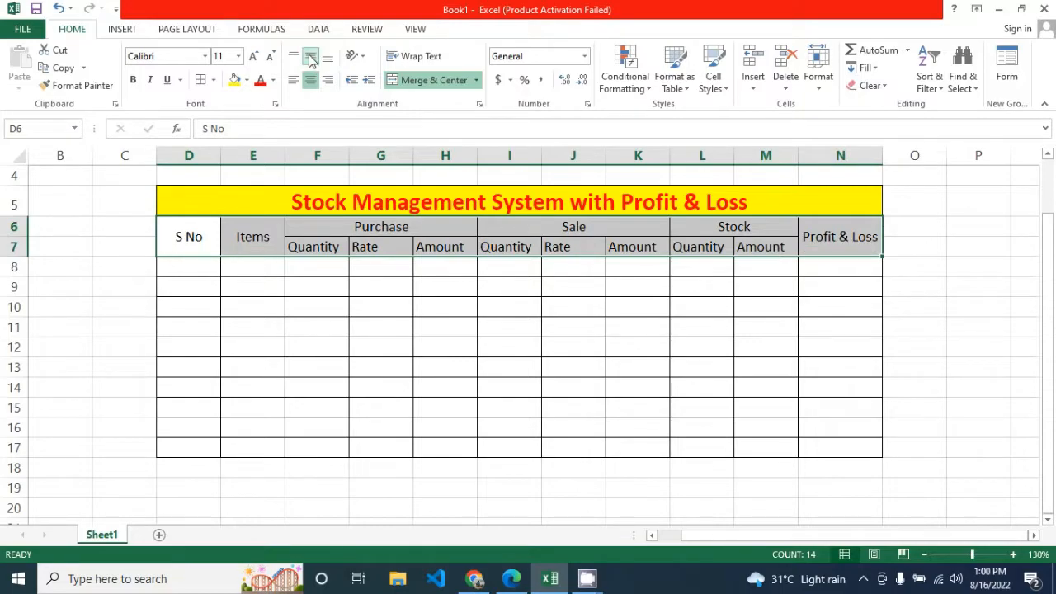
{"action": "left_click", "coordinate": [372, 370]}
Number the rows 1 to 10 as a series in D8:D17 and fit the S No column to its contents
{"action": "left_click", "coordinate": [188, 273]}
{"action": "type", "text": "1"}
{"action": "left_click", "coordinate": [58, 307]}
{"action": "left_click", "coordinate": [198, 266]}
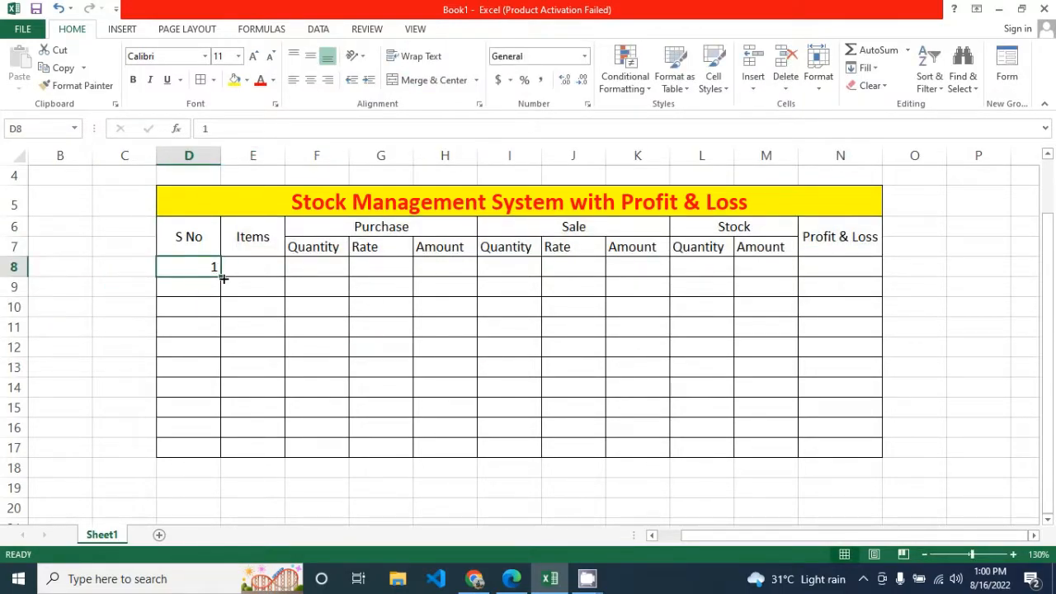
{"action": "left_click_drag", "start_coordinate": [223, 278], "coordinate": [217, 452]}
{"action": "left_click", "coordinate": [331, 504]}
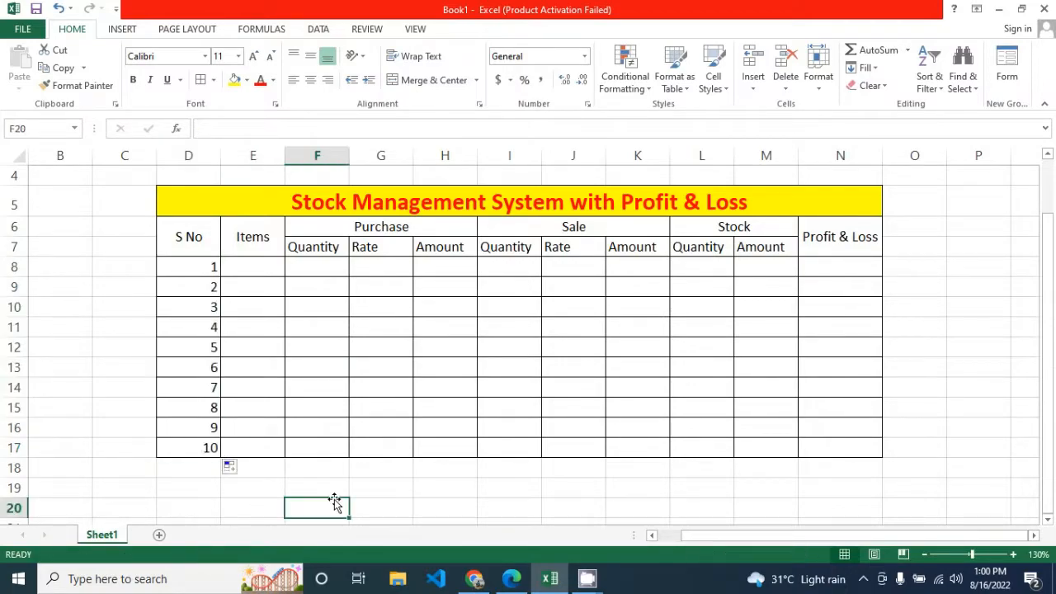
{"action": "double_click", "coordinate": [221, 156]}
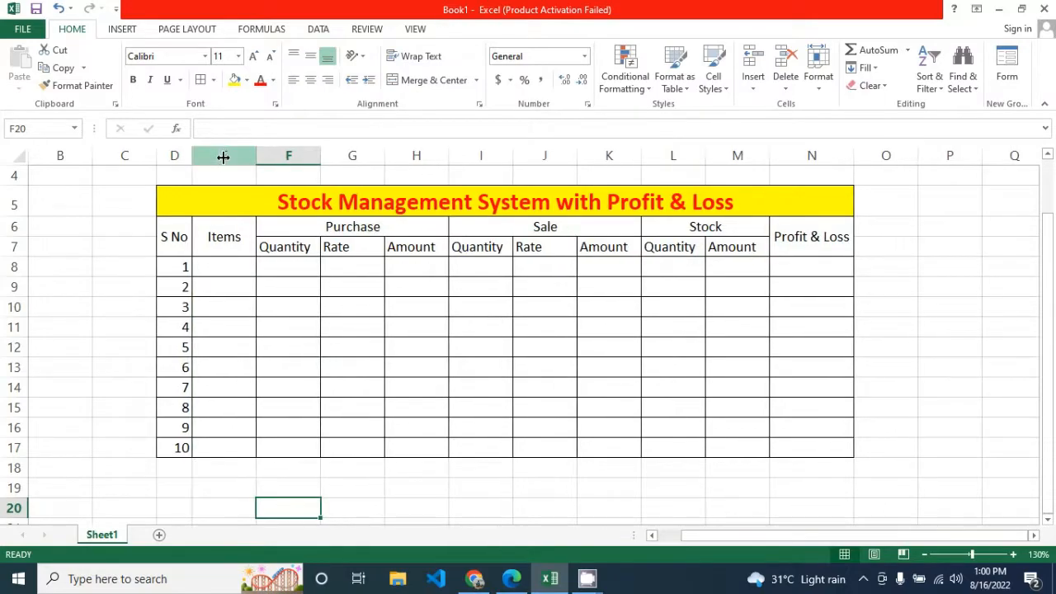
Enter Mouse, Keyboard, Laptop, Ram and Hard Disk as the first five items in E8:E12
{"action": "left_click", "coordinate": [235, 275]}
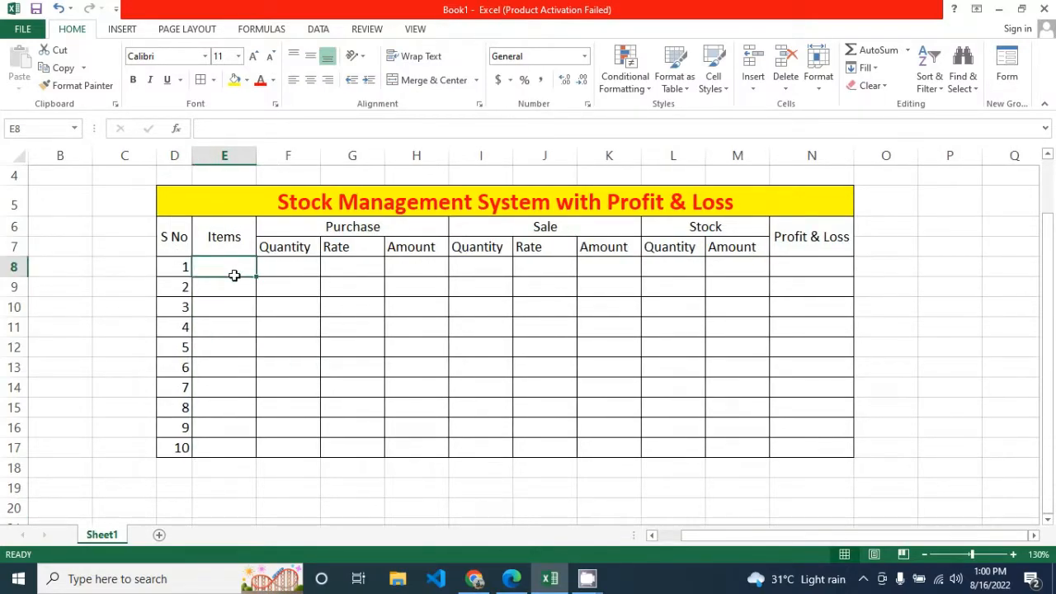
{"action": "type", "text": "Mouse"}
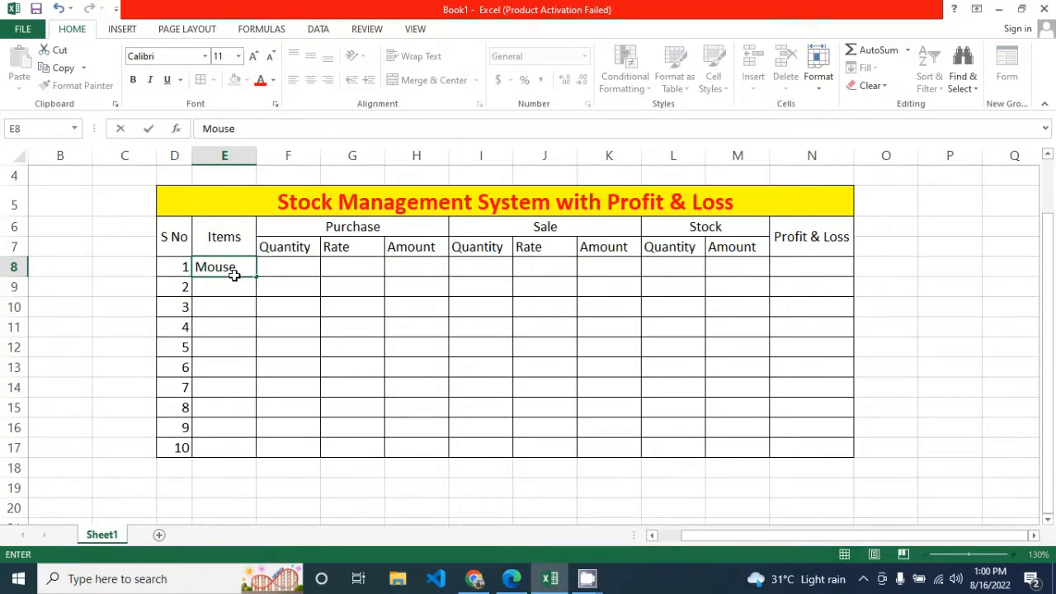
{"action": "key", "text": "Return"}
{"action": "type", "text": "Keyboard"}
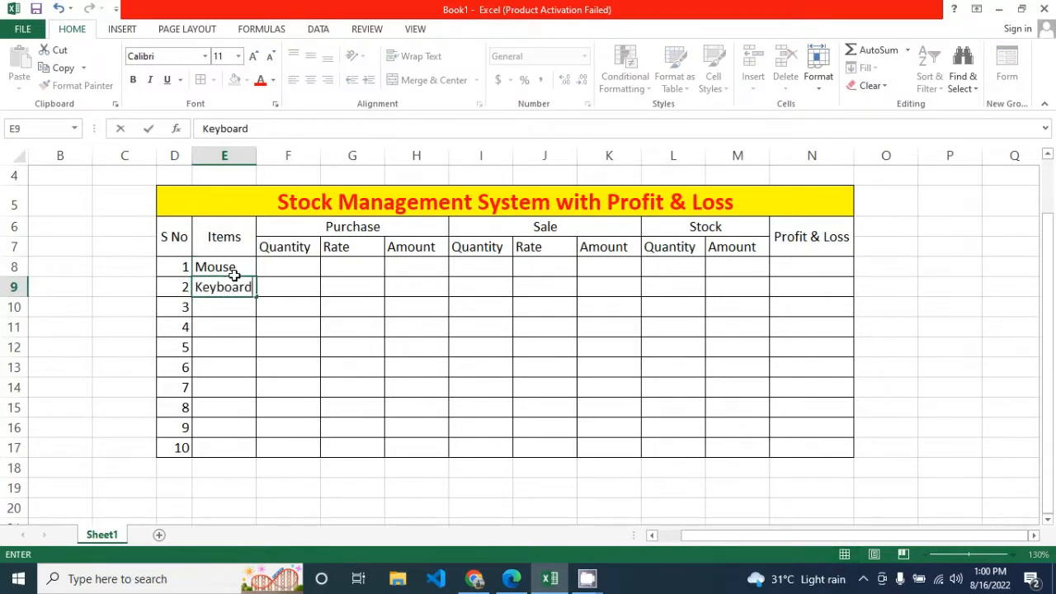
{"action": "key", "text": "Return"}
{"action": "type", "text": "Laptop"}
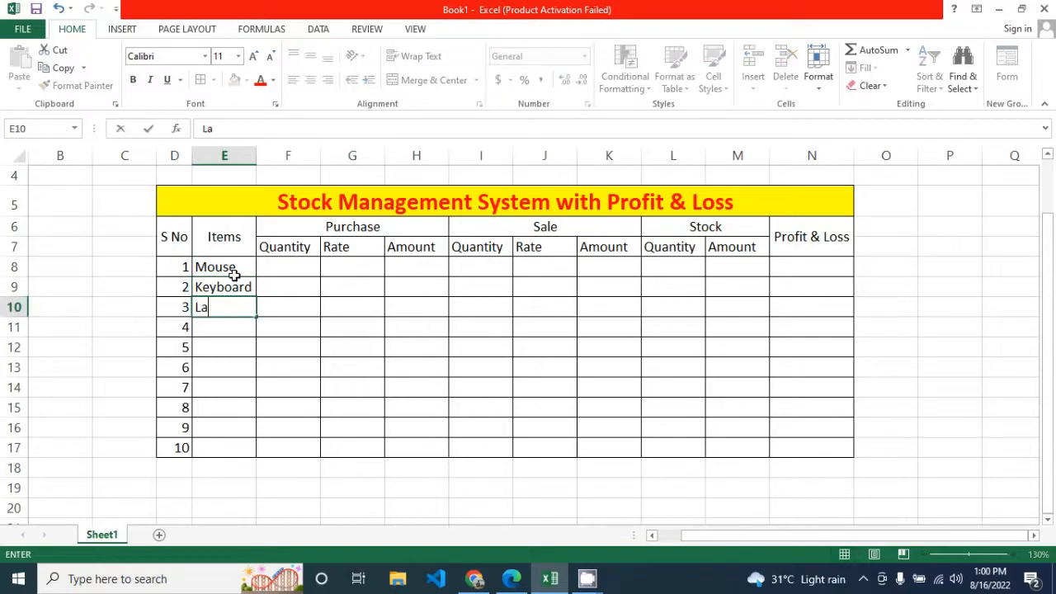
{"action": "key", "text": "Return"}
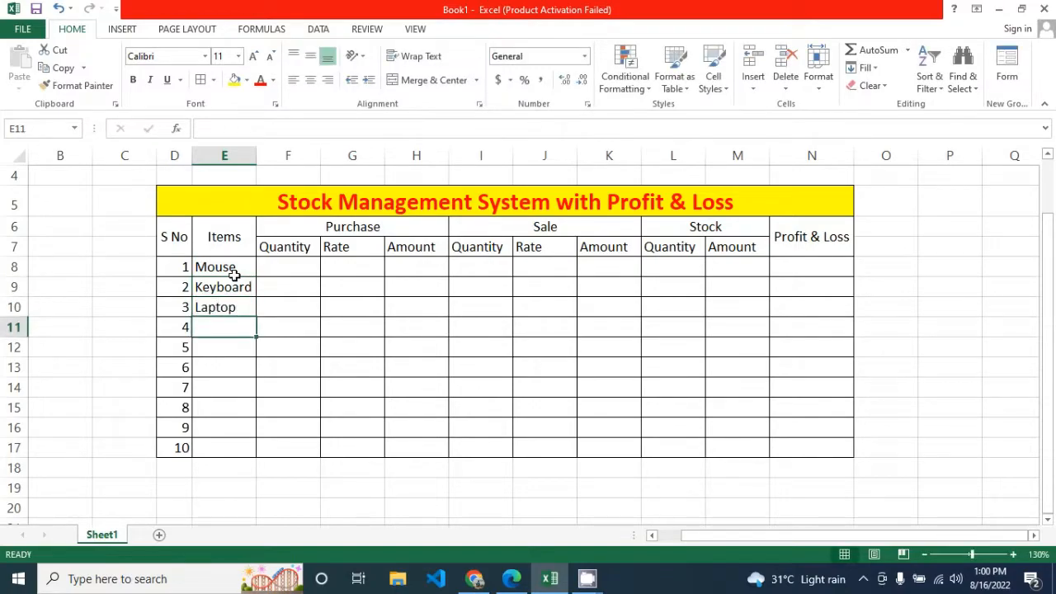
{"action": "type", "text": "Ram"}
{"action": "key", "text": "Return"}
{"action": "type", "text": "Hard Disk"}
{"action": "key", "text": "Return"}
Enter Ram, Procesor, LCD, USB and Data Cable in E13:E17 and fit the Items column to its contents
{"action": "type", "text": "R"}
{"action": "key", "text": "Return"}
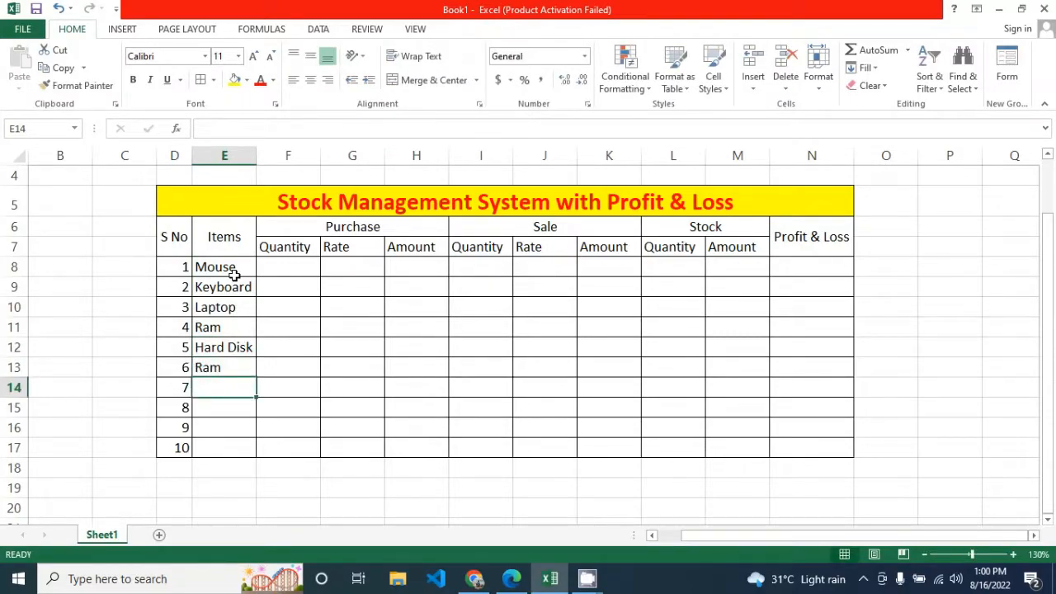
{"action": "type", "text": "Procesor"}
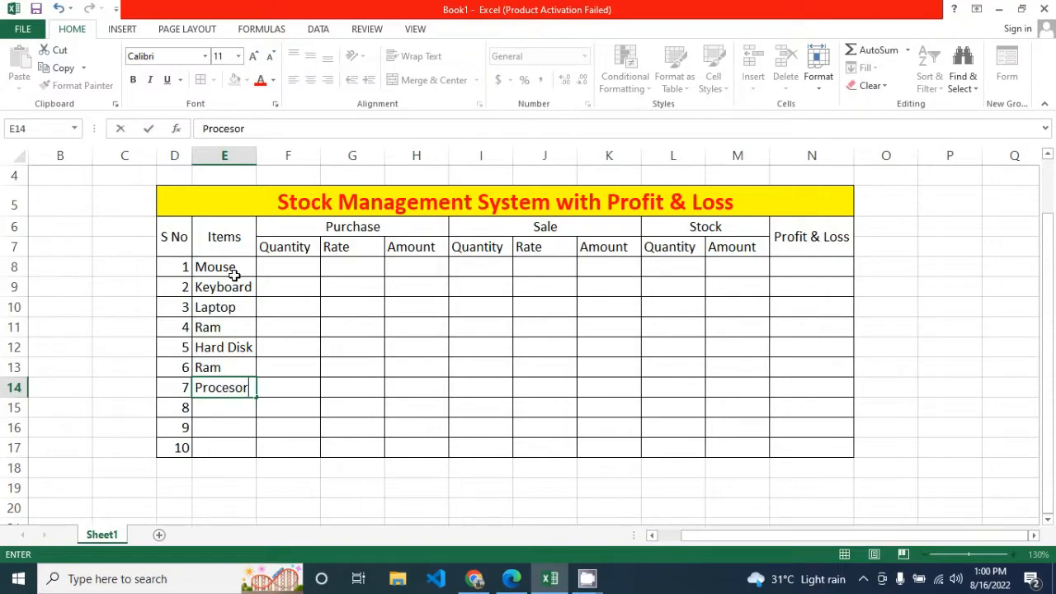
{"action": "key", "text": "Return"}
{"action": "type", "text": "LCD"}
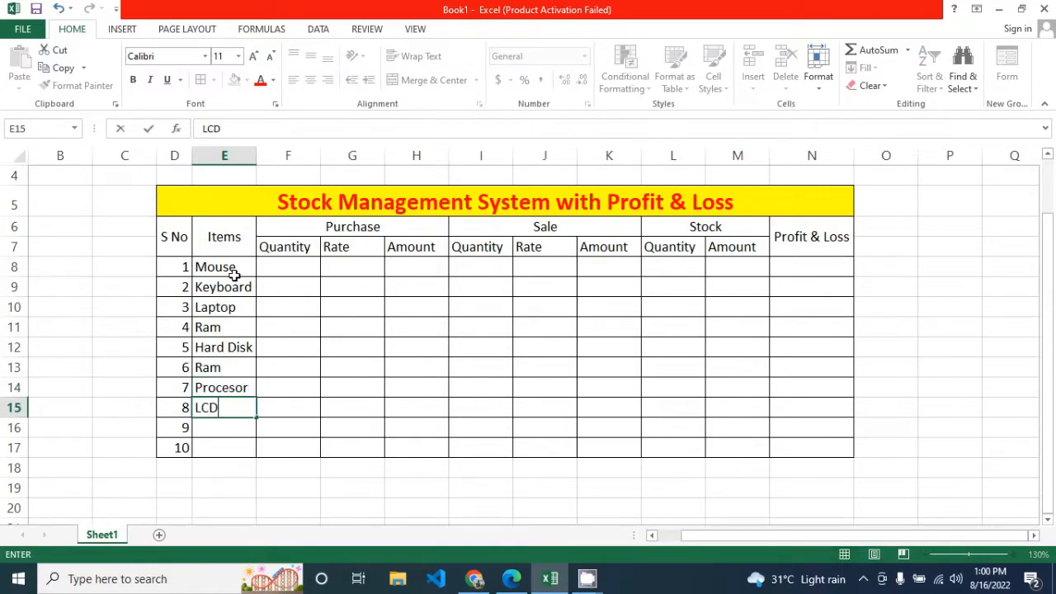
{"action": "key", "text": "Return"}
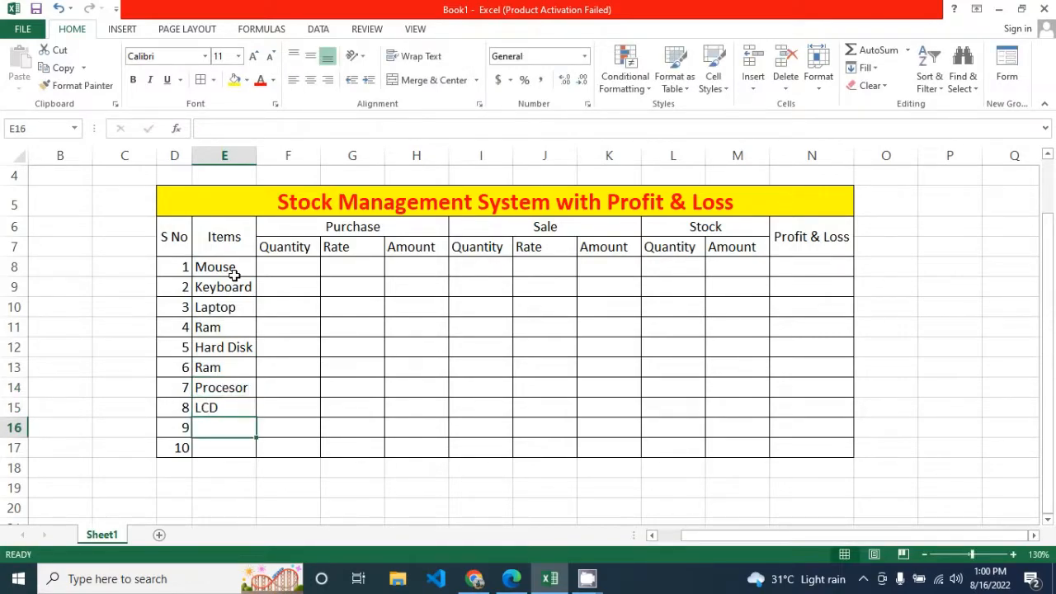
{"action": "type", "text": "USB"}
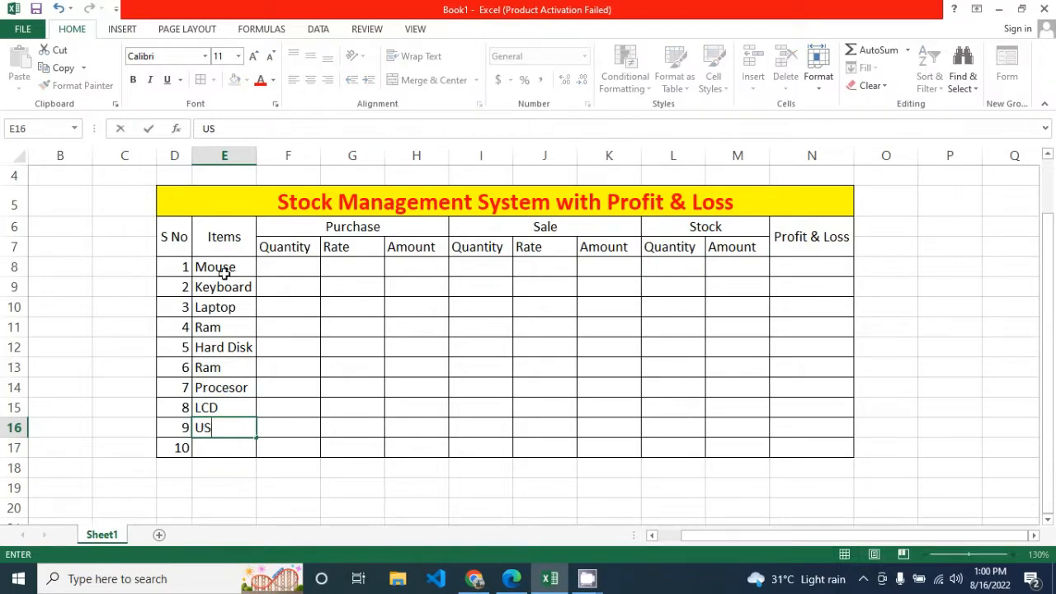
{"action": "key", "text": "Return"}
{"action": "type", "text": "Data "}
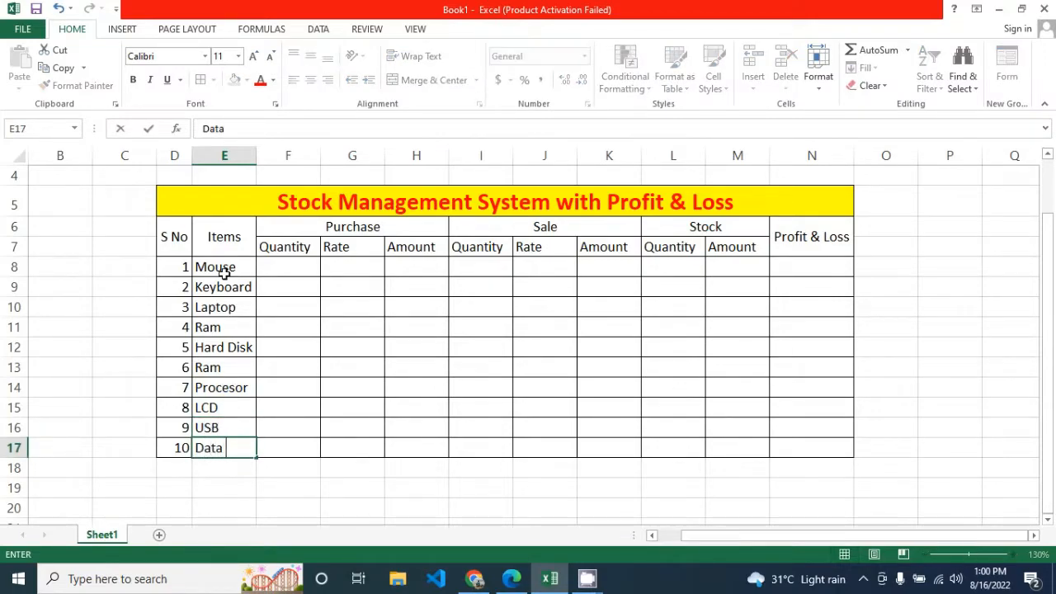
{"action": "type", "text": "Cable"}
{"action": "key", "text": "Tab"}
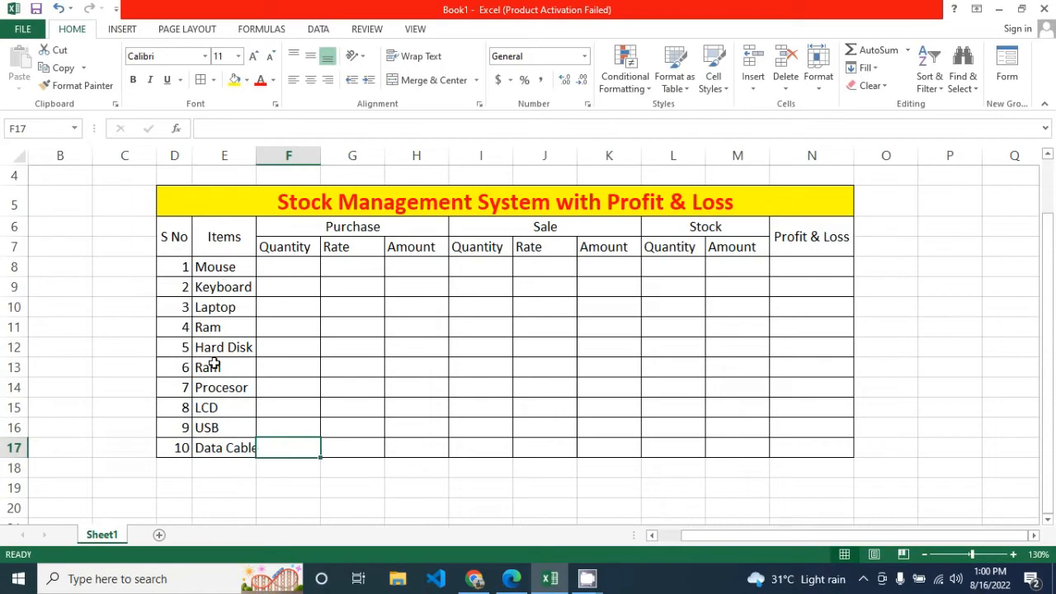
{"action": "double_click", "coordinate": [257, 157]}
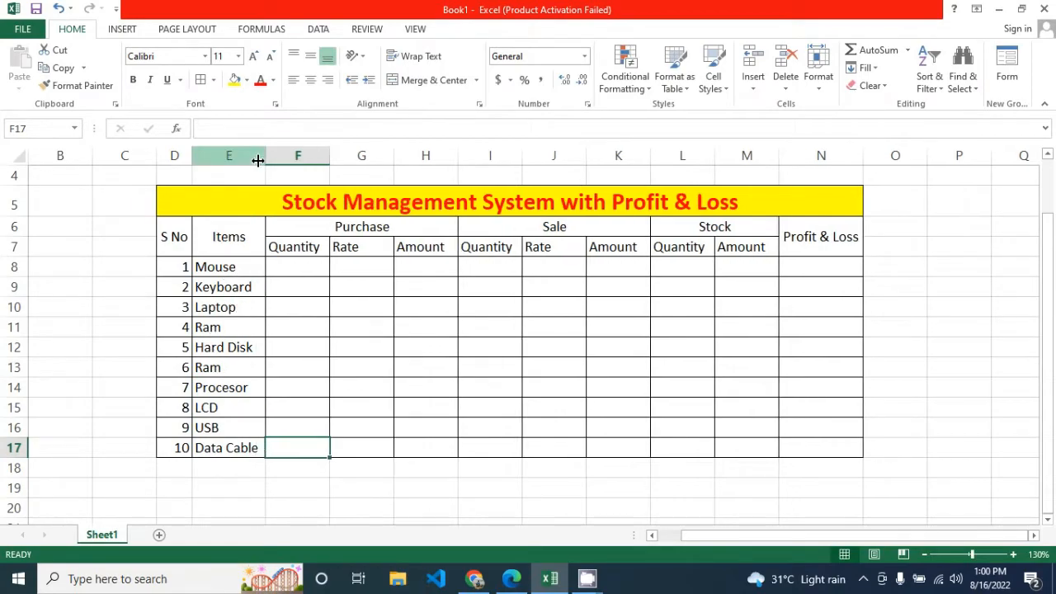
{"action": "left_click", "coordinate": [296, 268]}
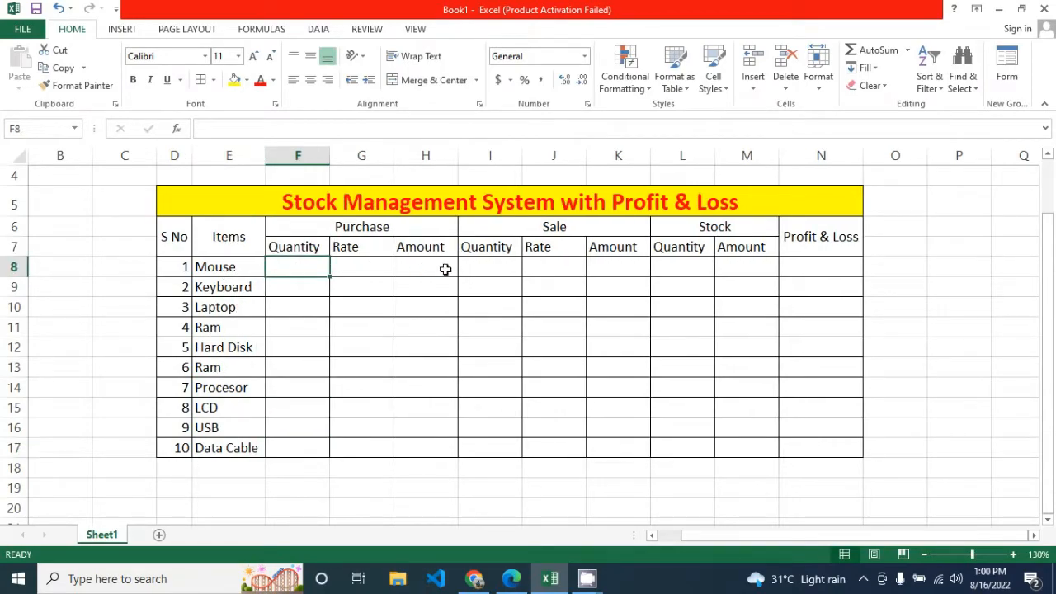
{"action": "left_click", "coordinate": [485, 268]}
{"action": "left_click", "coordinate": [701, 268]}
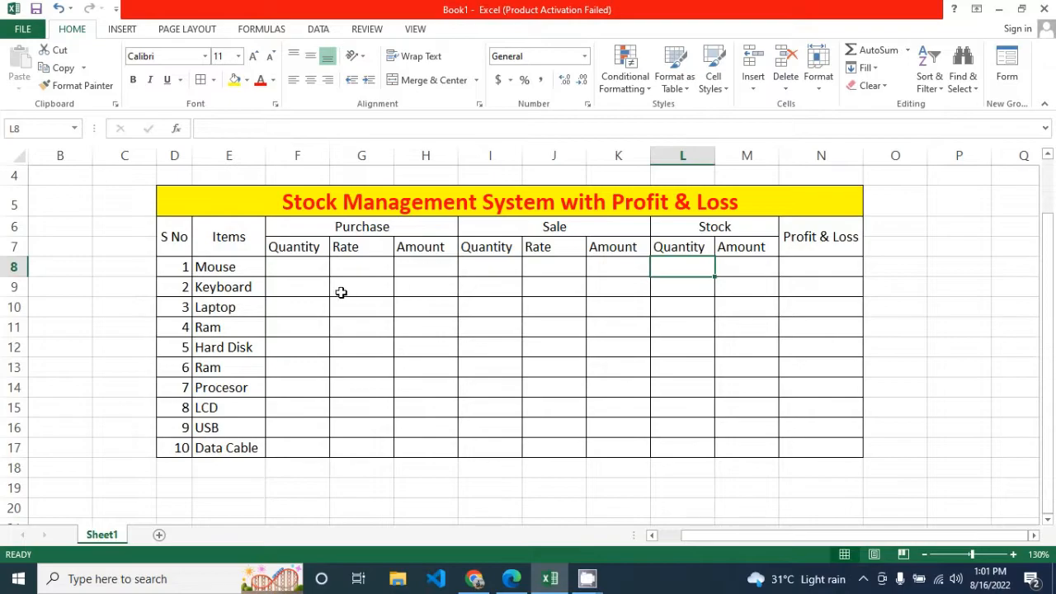
Enter a purchase quantity of 20 and a rate of 250 for Mouse in row 8
{"action": "left_click", "coordinate": [306, 270]}
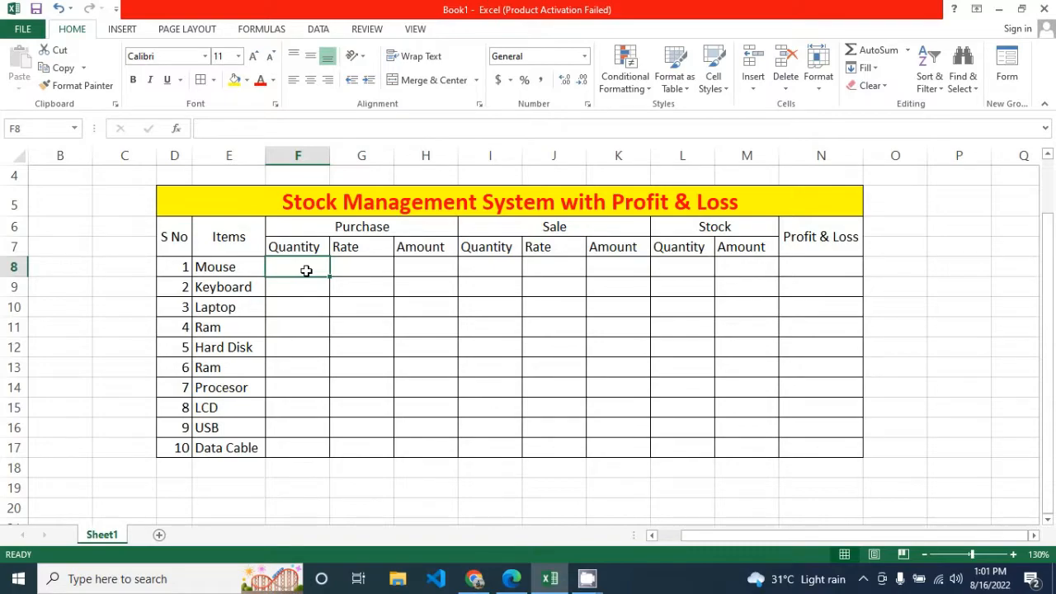
{"action": "type", "text": "20"}
{"action": "key", "text": "Tab"}
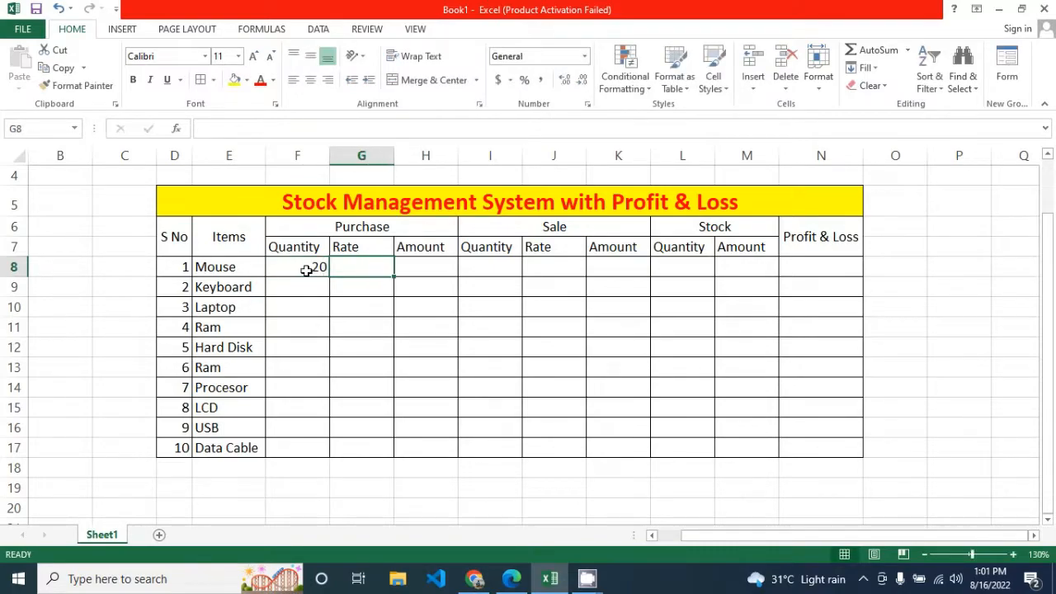
{"action": "type", "text": "250"}
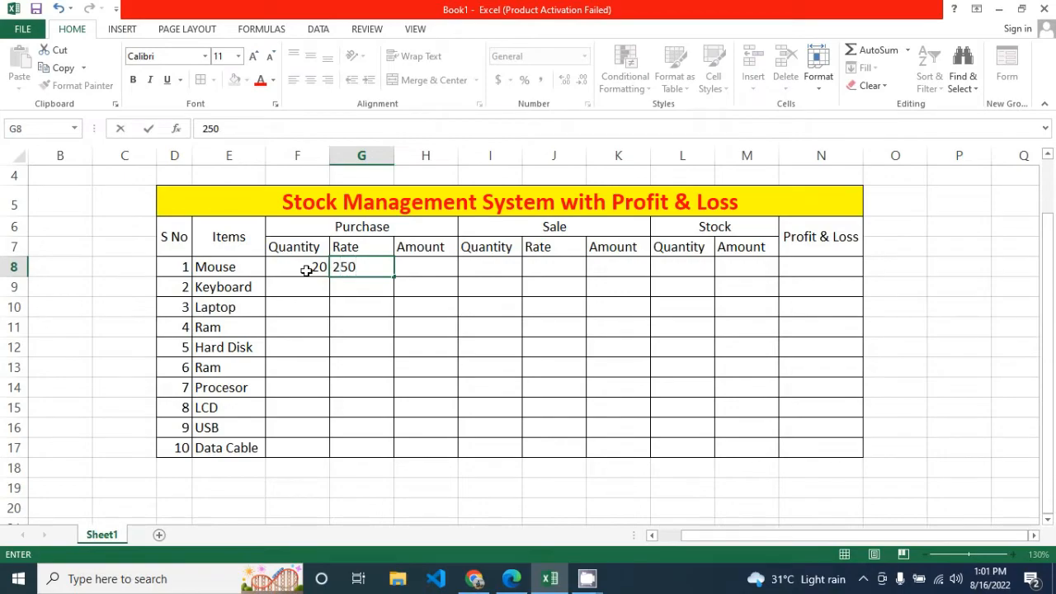
{"action": "key", "text": "Tab"}
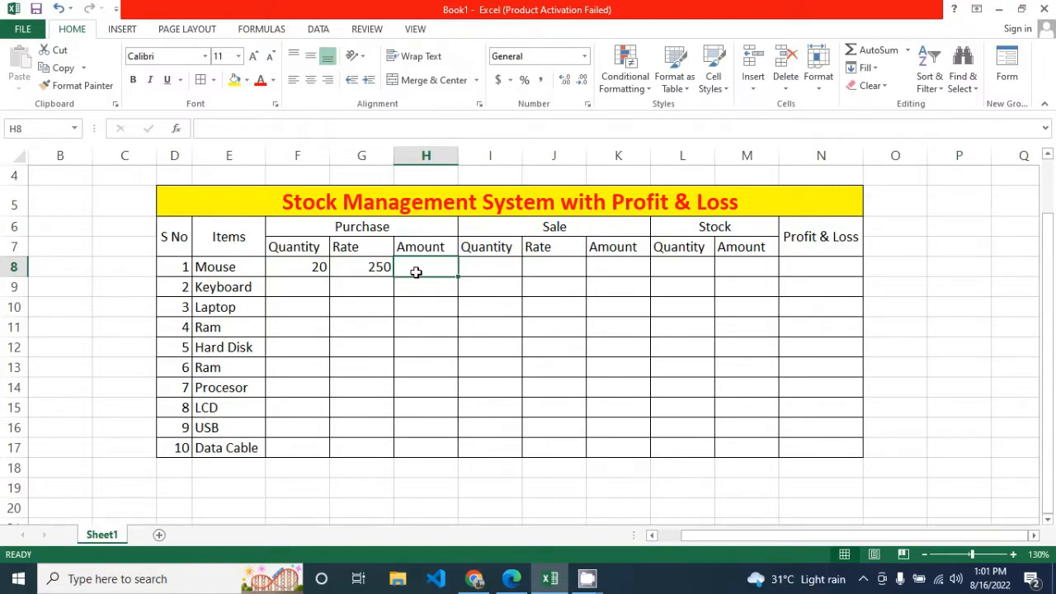
Calculate the purchase amount for Mouse in H8 with the formula =F8*G8
{"action": "type", "text": "="}
{"action": "left_click", "coordinate": [313, 270]}
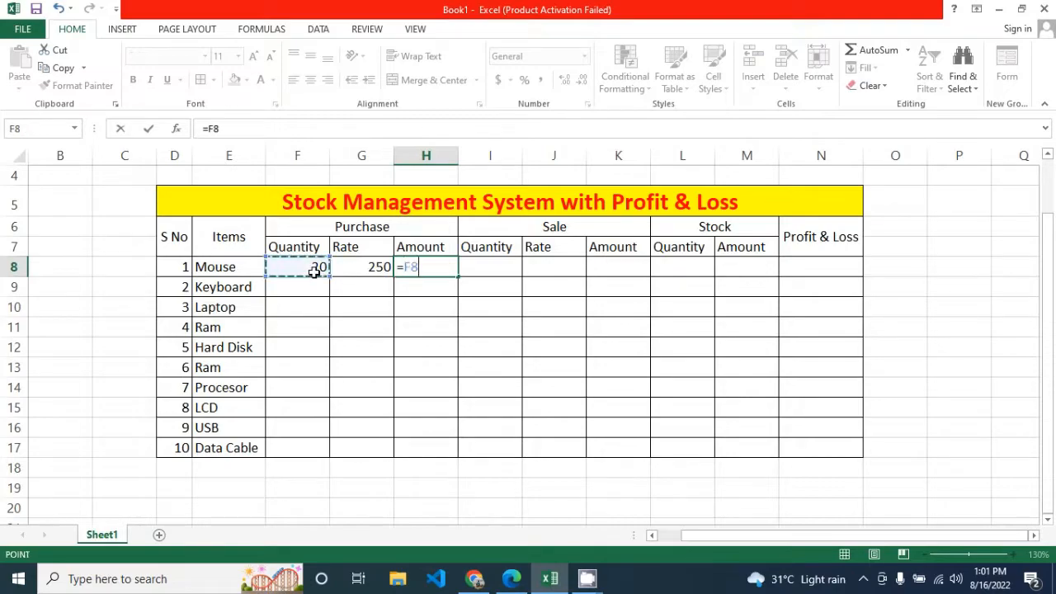
{"action": "type", "text": "*"}
{"action": "left_click", "coordinate": [361, 270]}
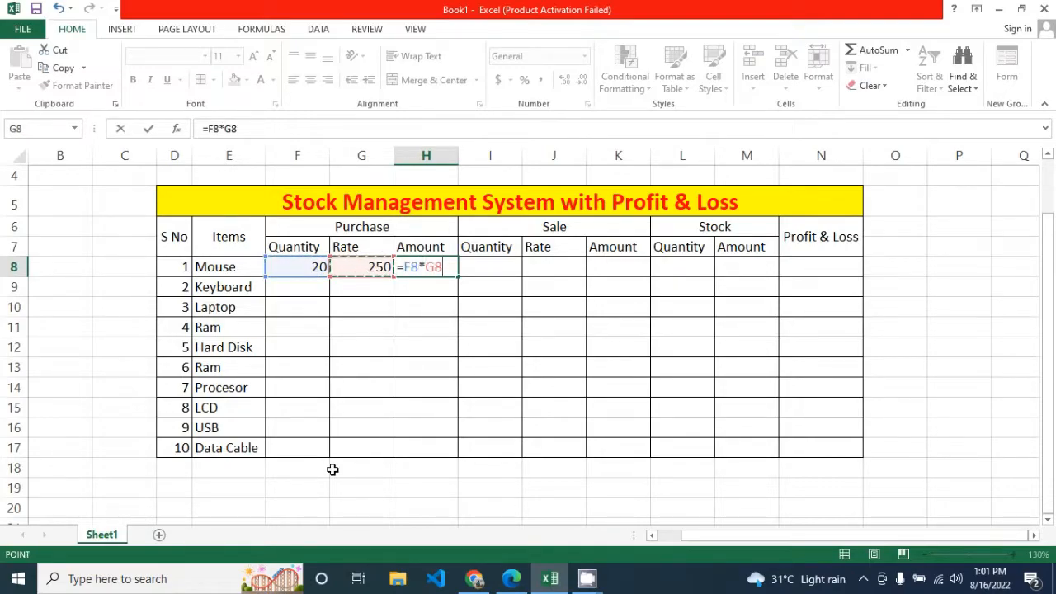
{"action": "key", "text": "Return"}
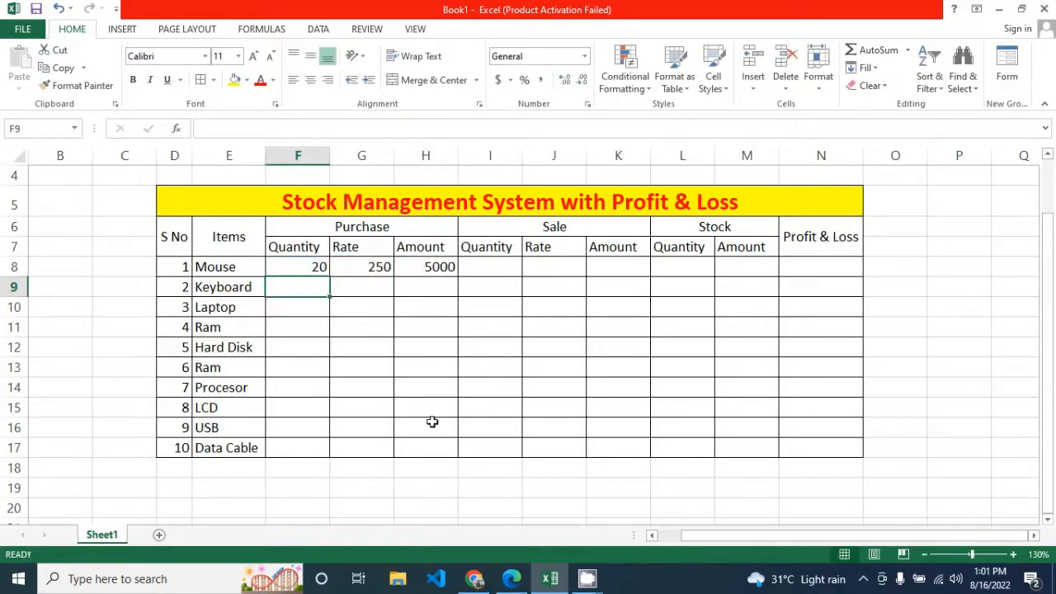
{"action": "left_click", "coordinate": [433, 269]}
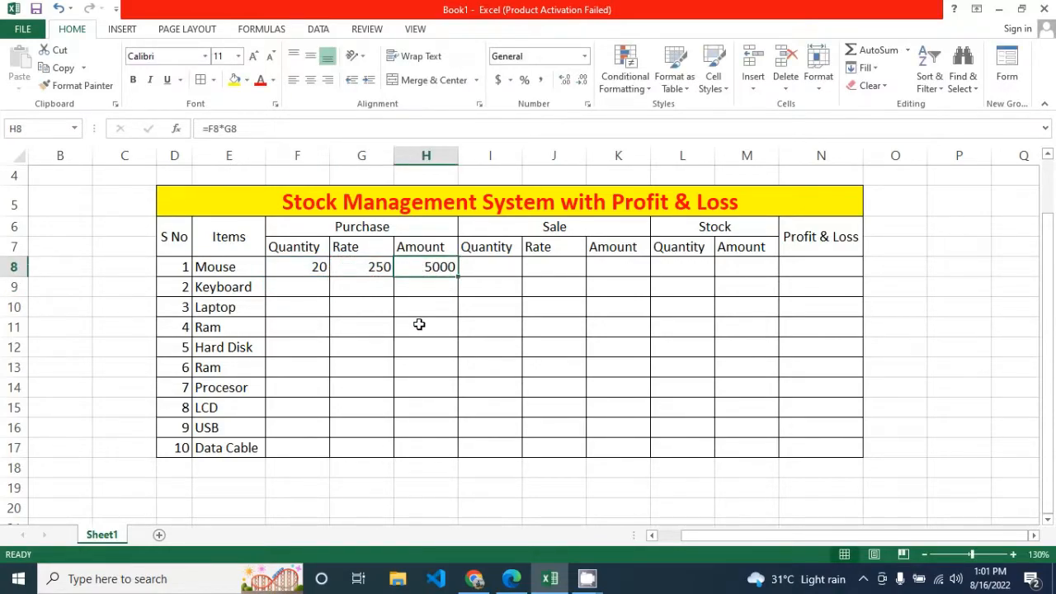
{"action": "left_click", "coordinate": [244, 273]}
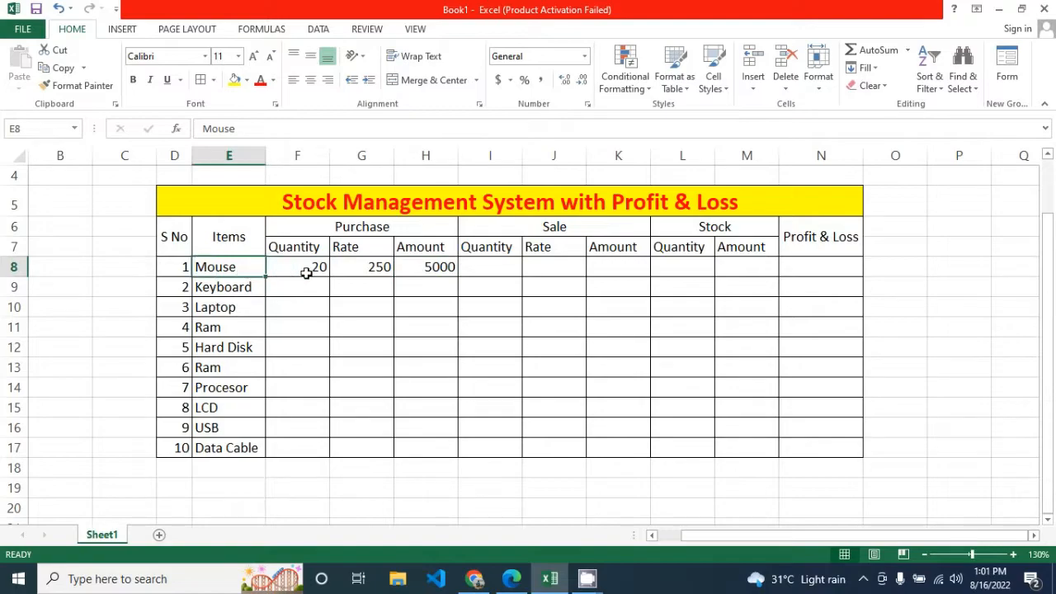
{"action": "left_click", "coordinate": [363, 272]}
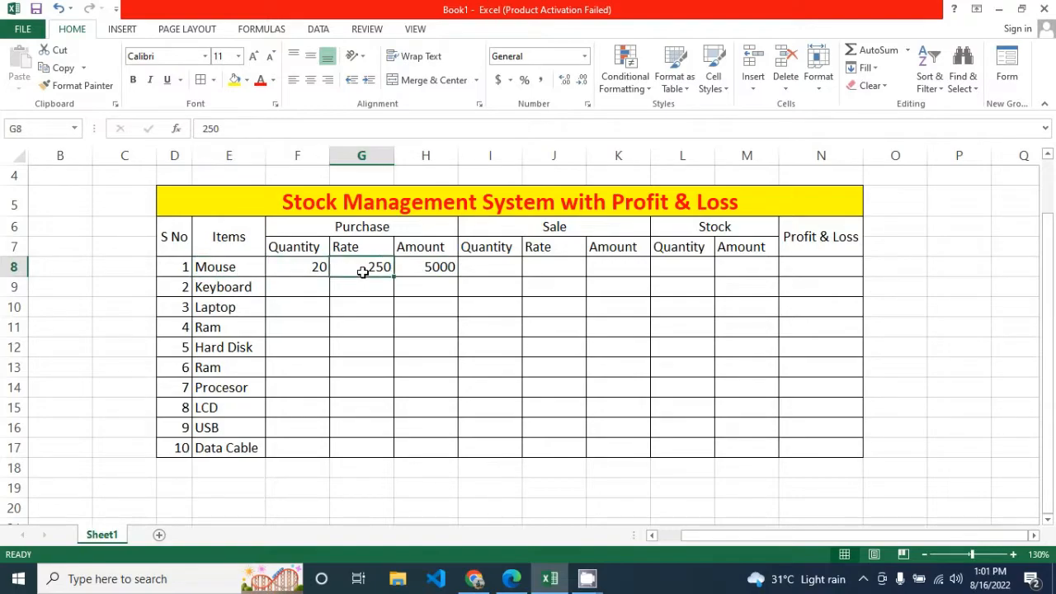
{"action": "left_click", "coordinate": [303, 272]}
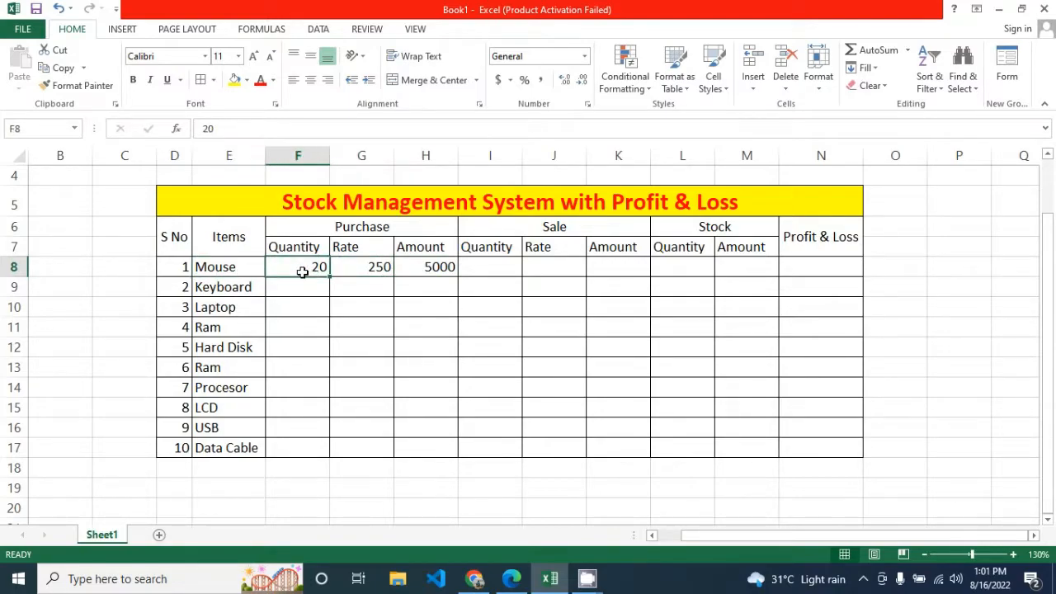
{"action": "left_click", "coordinate": [352, 272]}
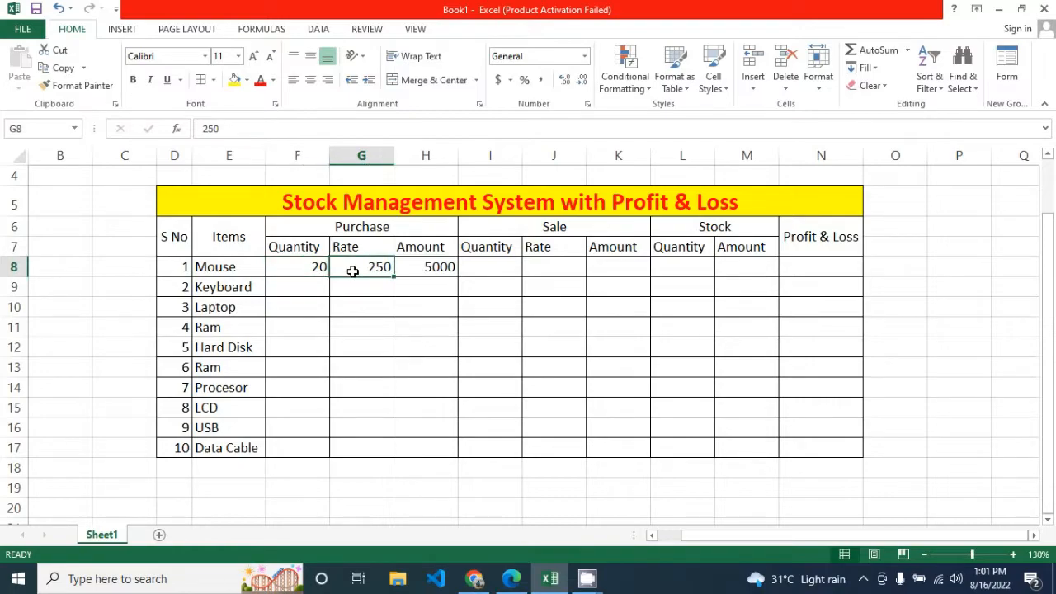
Fill the purchase Amount formula from H8 down to H17
{"action": "left_click", "coordinate": [416, 271]}
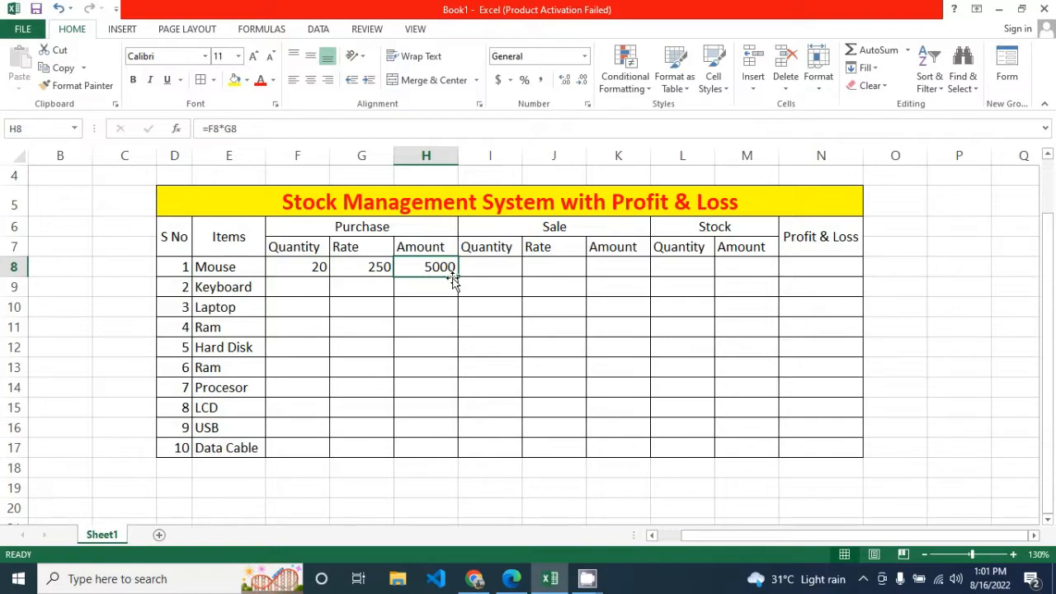
{"action": "left_click_drag", "start_coordinate": [456, 279], "coordinate": [453, 452]}
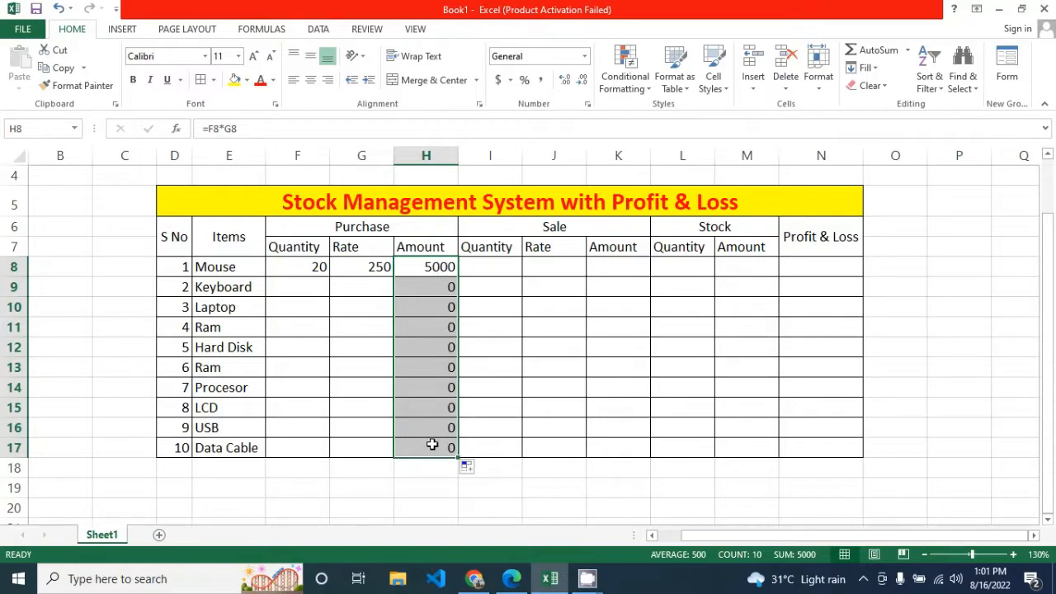
Enter a purchase quantity of 15 and a rate of 300 for Keyboard in row 9
{"action": "left_click", "coordinate": [292, 283]}
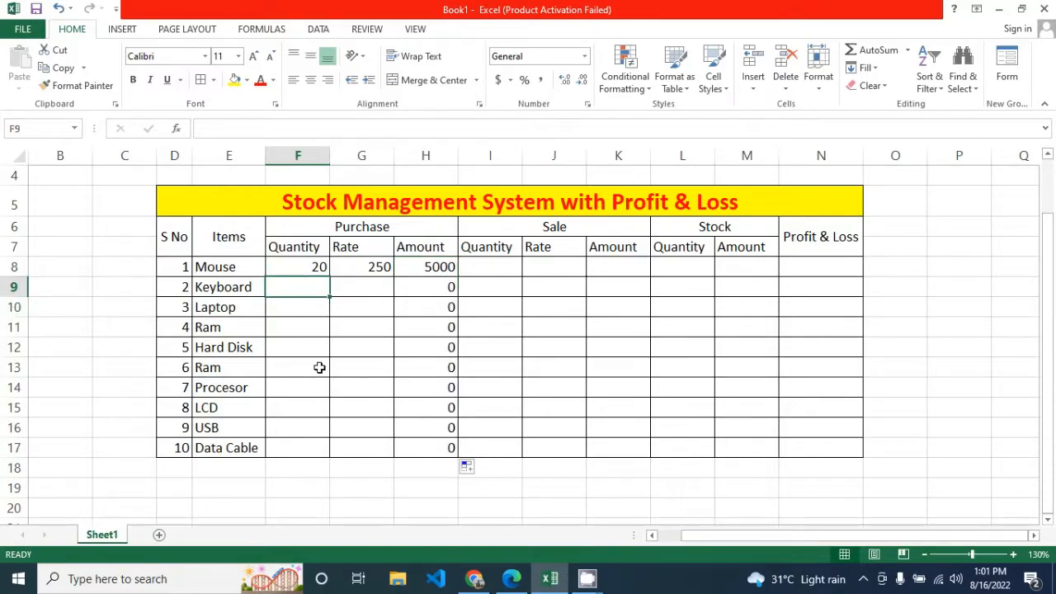
{"action": "type", "text": "15"}
{"action": "key", "text": "Tab"}
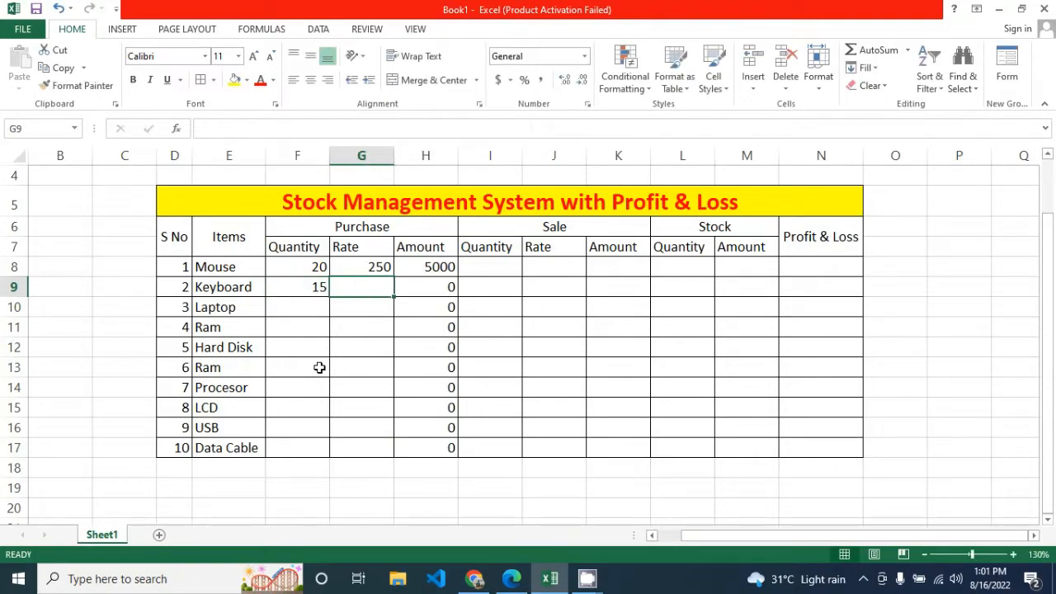
{"action": "type", "text": "300"}
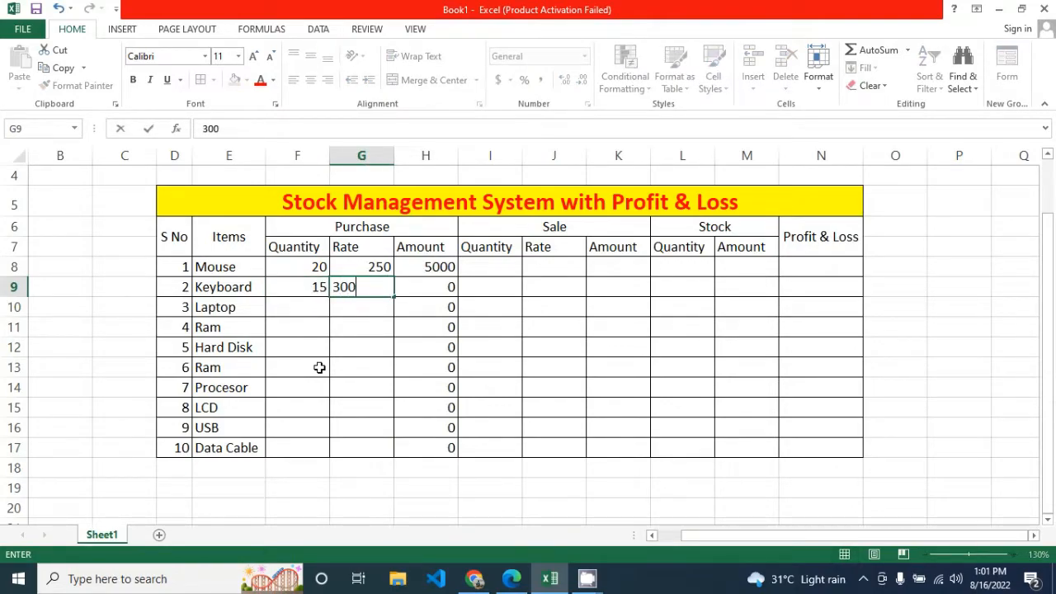
{"action": "key", "text": "Tab"}
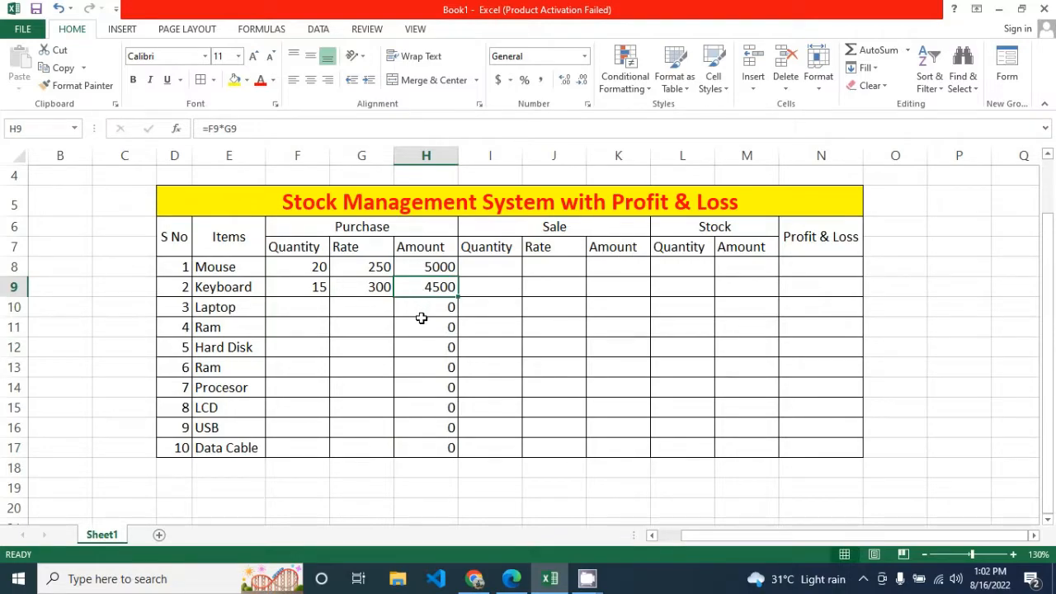
Format the purchase amounts in H8:H17 to show two decimal places
{"action": "left_click", "coordinate": [421, 270]}
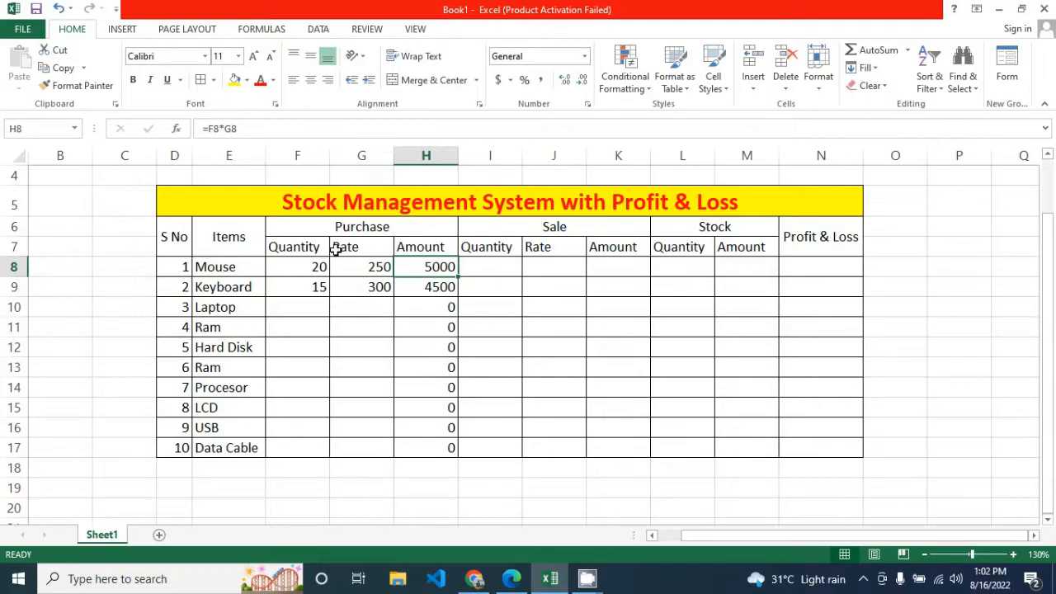
{"action": "left_click_drag", "start_coordinate": [426, 266], "coordinate": [419, 447]}
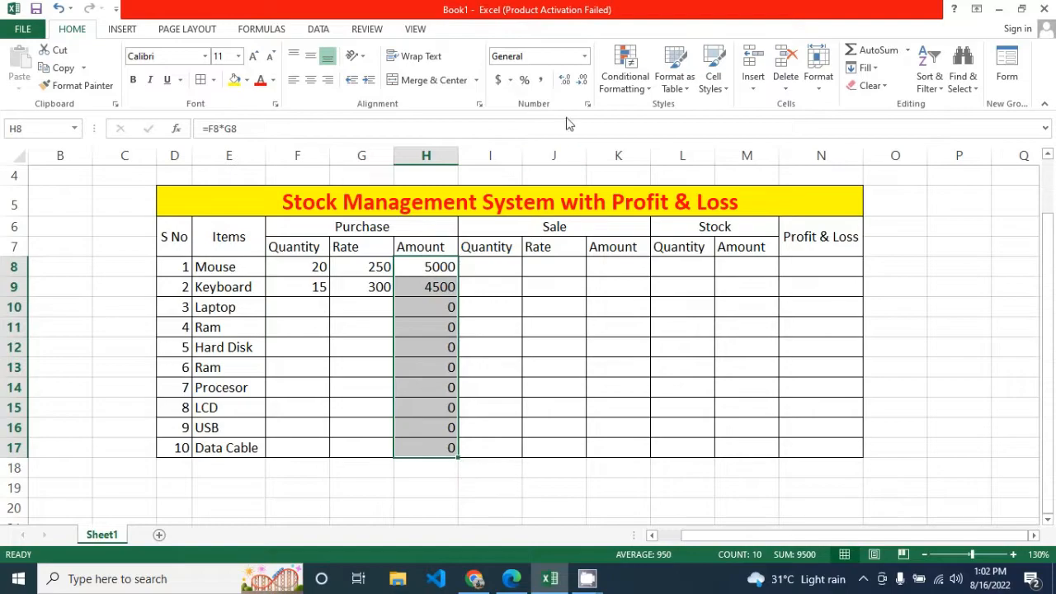
{"action": "left_click", "coordinate": [564, 83]}
{"action": "left_click", "coordinate": [564, 82]}
{"action": "left_click", "coordinate": [500, 270]}
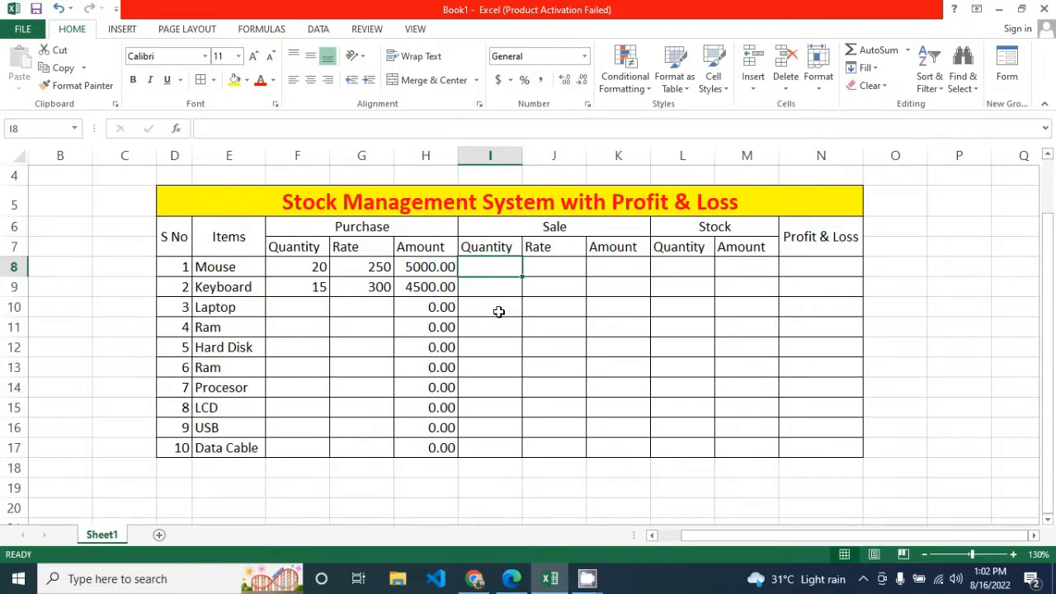
{"action": "left_click", "coordinate": [420, 270]}
{"action": "left_click", "coordinate": [424, 287]}
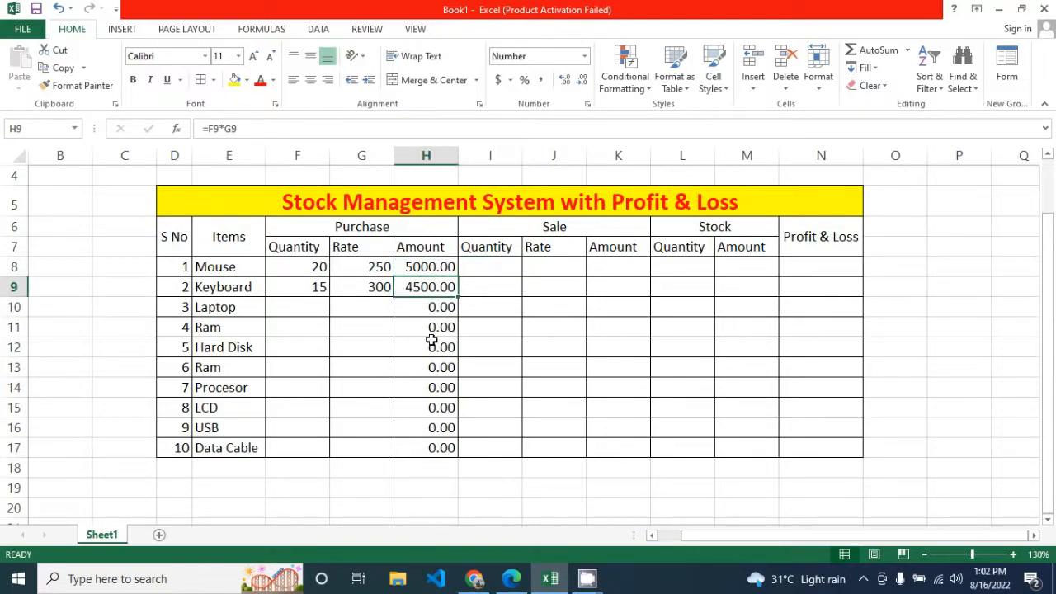
Enter a sale quantity of 15 and a rate of 300 for Mouse in row 8
{"action": "left_click", "coordinate": [488, 272]}
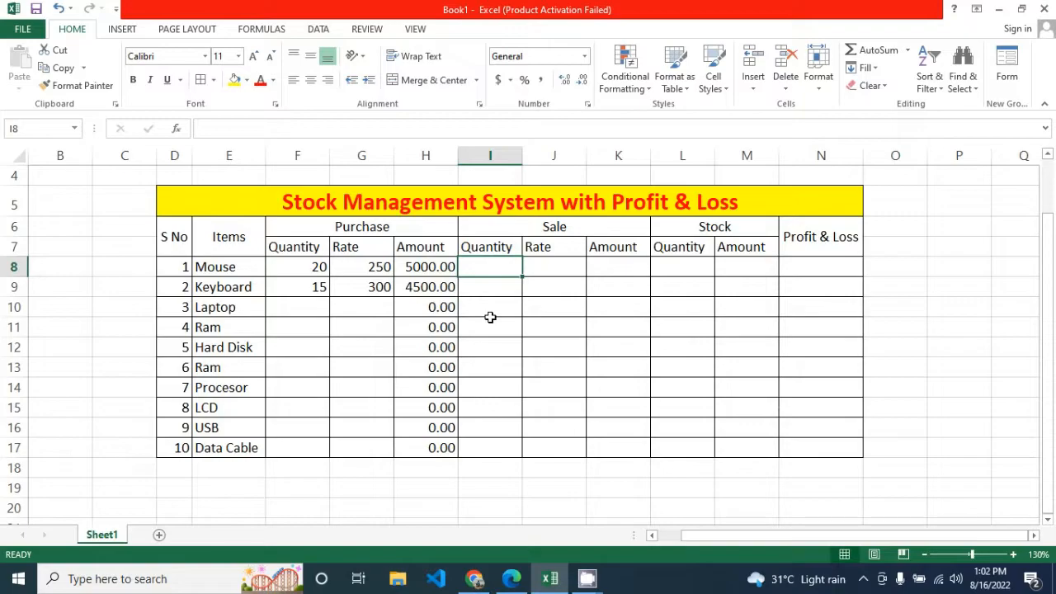
{"action": "left_click", "coordinate": [310, 268]}
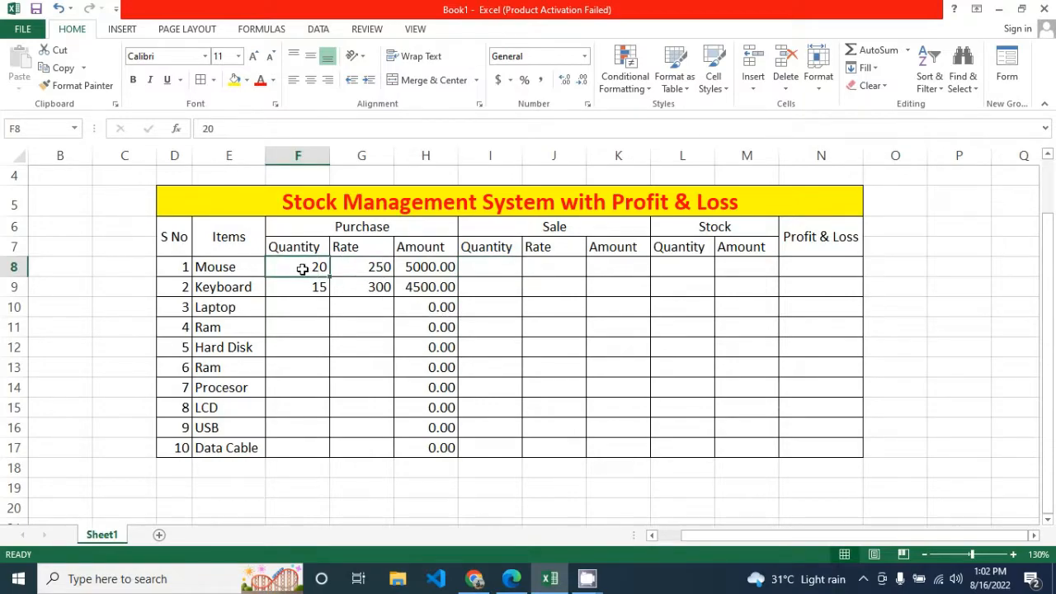
{"action": "left_click", "coordinate": [490, 267]}
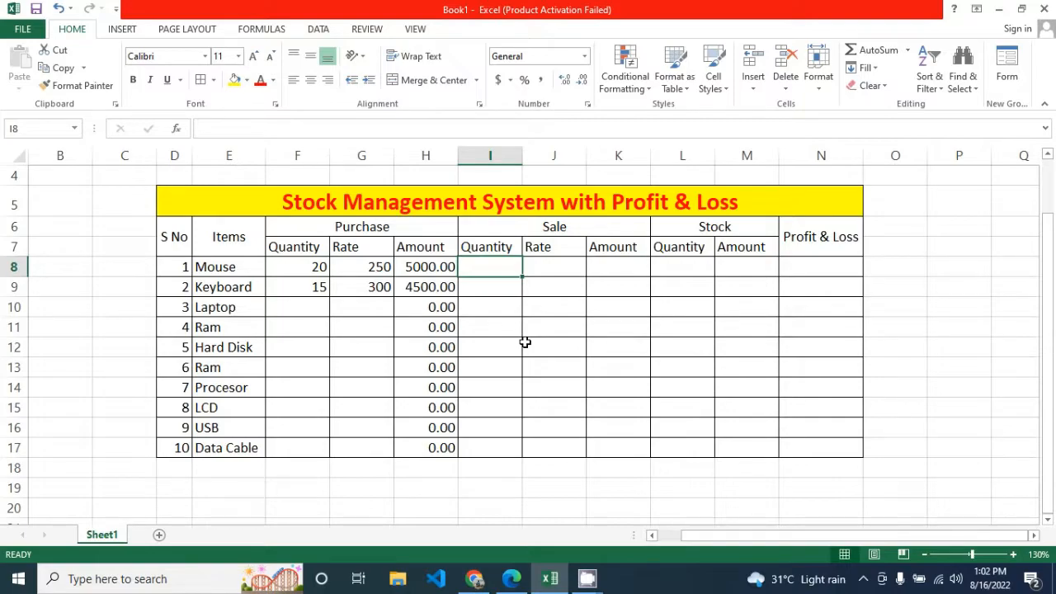
{"action": "type", "text": "15"}
{"action": "key", "text": "Tab"}
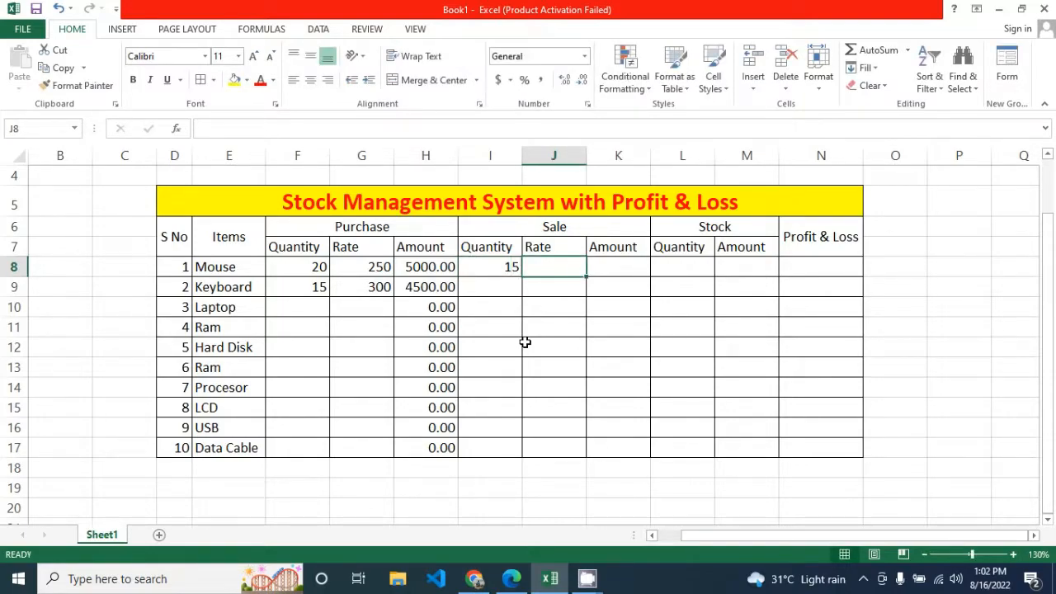
{"action": "type", "text": "300"}
{"action": "key", "text": "Tab"}
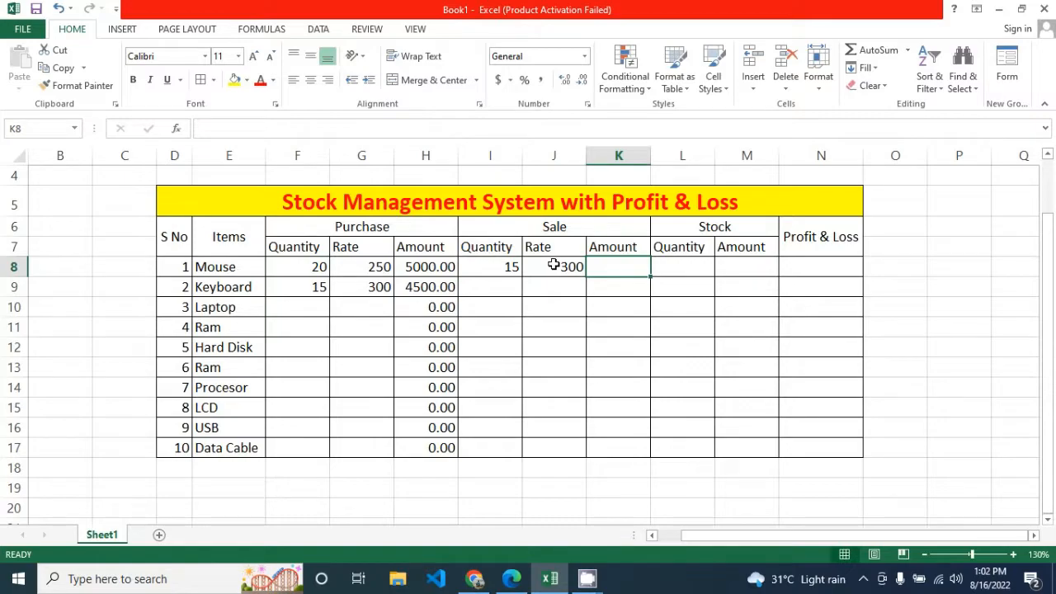
Calculate the sale amount for Mouse in K8 with the formula =J8*I8
{"action": "type", "text": "="}
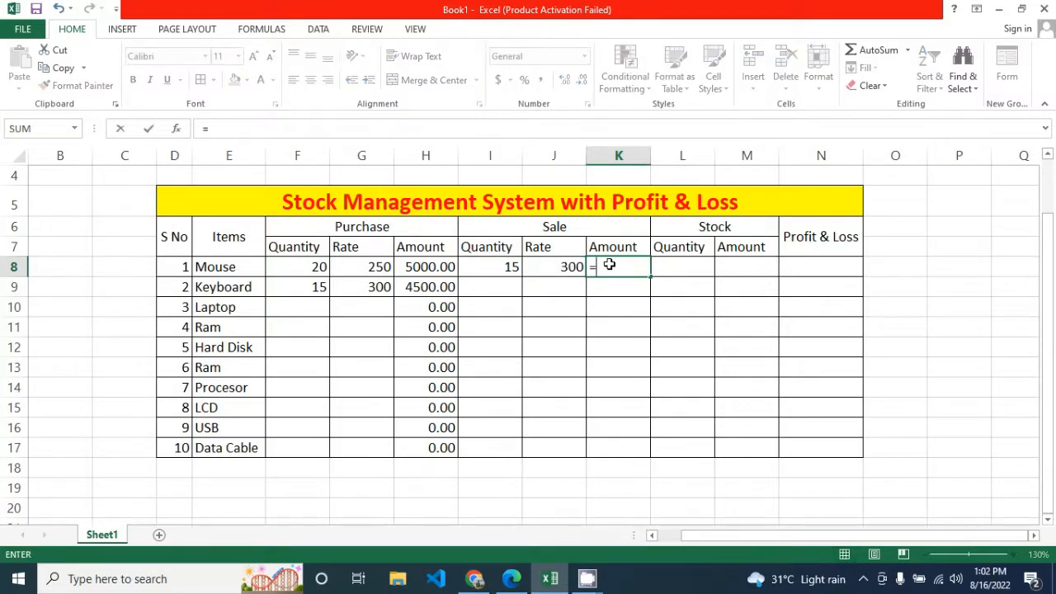
{"action": "left_click", "coordinate": [569, 267]}
{"action": "type", "text": "*"}
{"action": "left_click", "coordinate": [503, 269]}
{"action": "key", "text": "Return"}
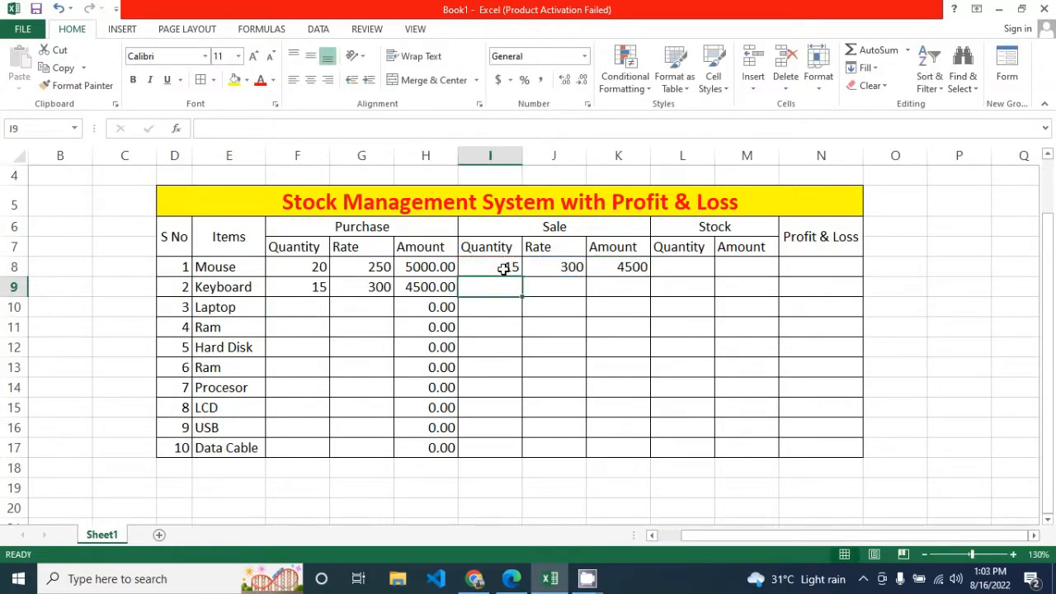
Fill the sale Amount formula from K8 down to K17 and show the amounts with two decimal places
{"action": "left_click", "coordinate": [604, 268]}
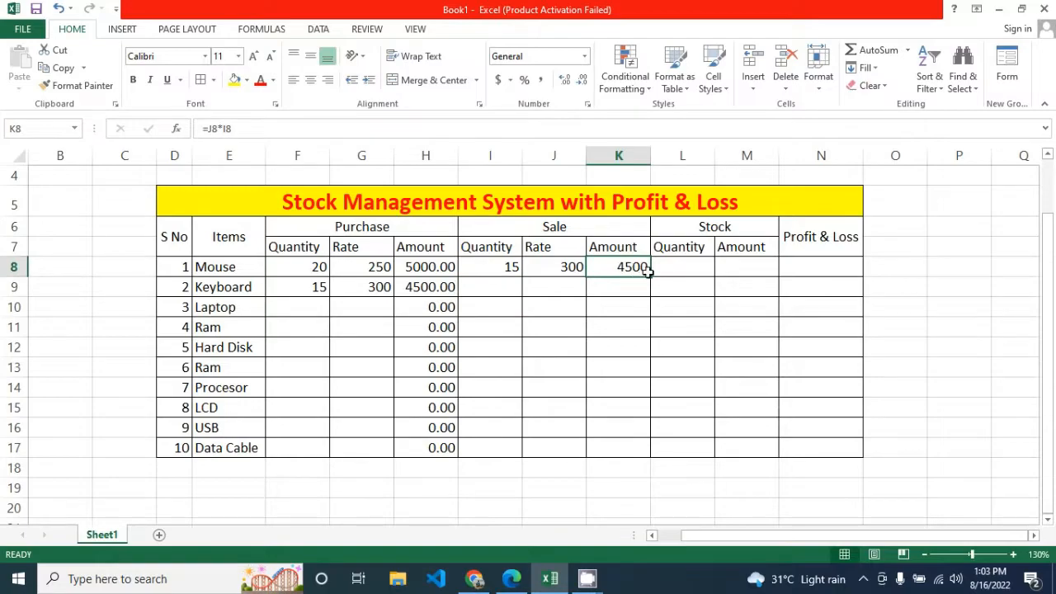
{"action": "left_click_drag", "start_coordinate": [650, 278], "coordinate": [646, 452]}
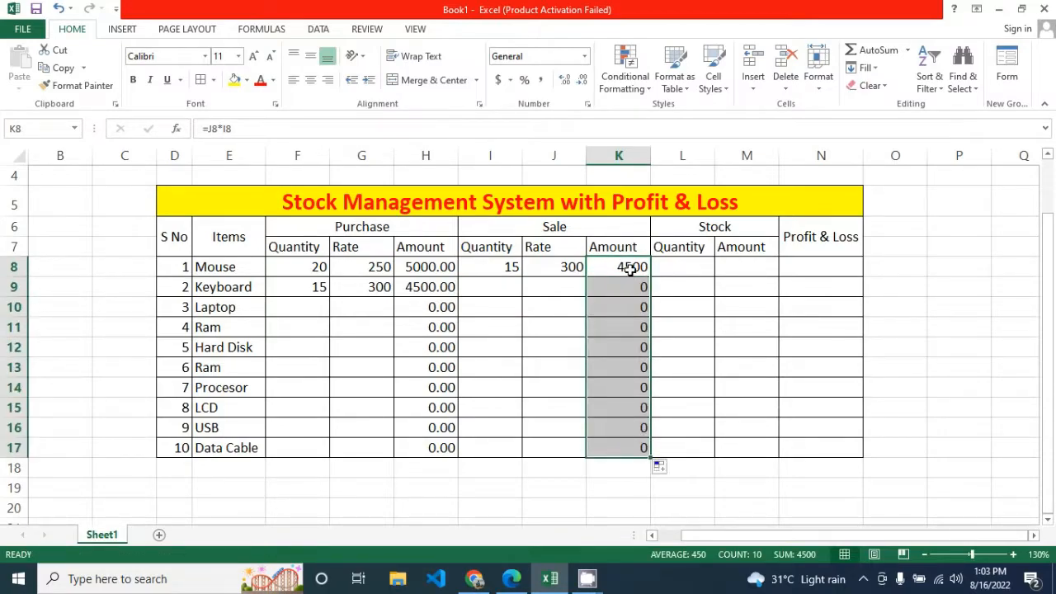
{"action": "left_click", "coordinate": [562, 82]}
{"action": "left_click", "coordinate": [562, 82]}
{"action": "left_click", "coordinate": [553, 388]}
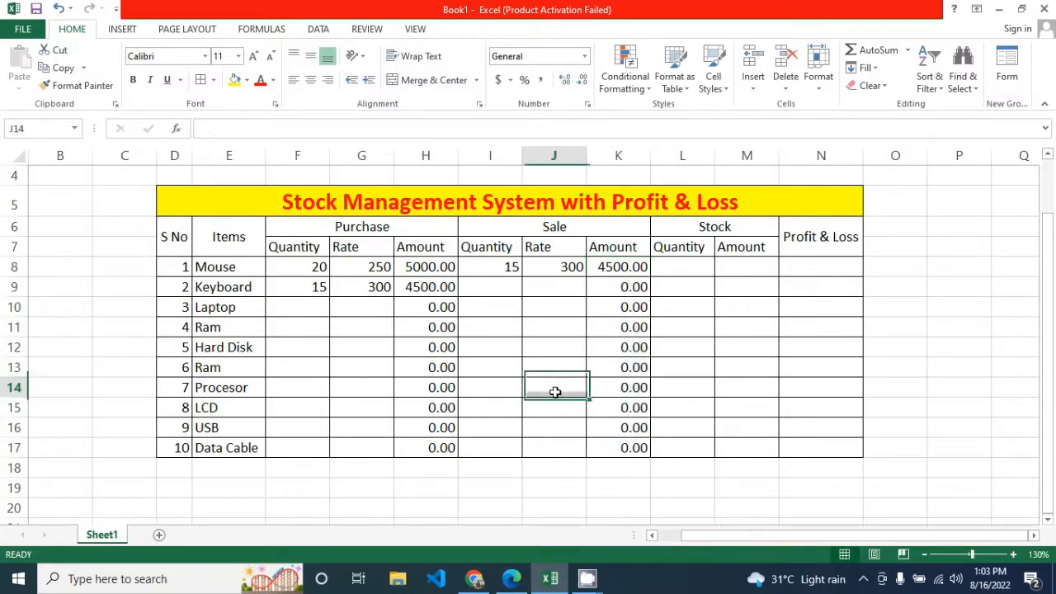
Enter a sale quantity of 13 and a rate of 350 for Keyboard in row 9
{"action": "left_click", "coordinate": [490, 292]}
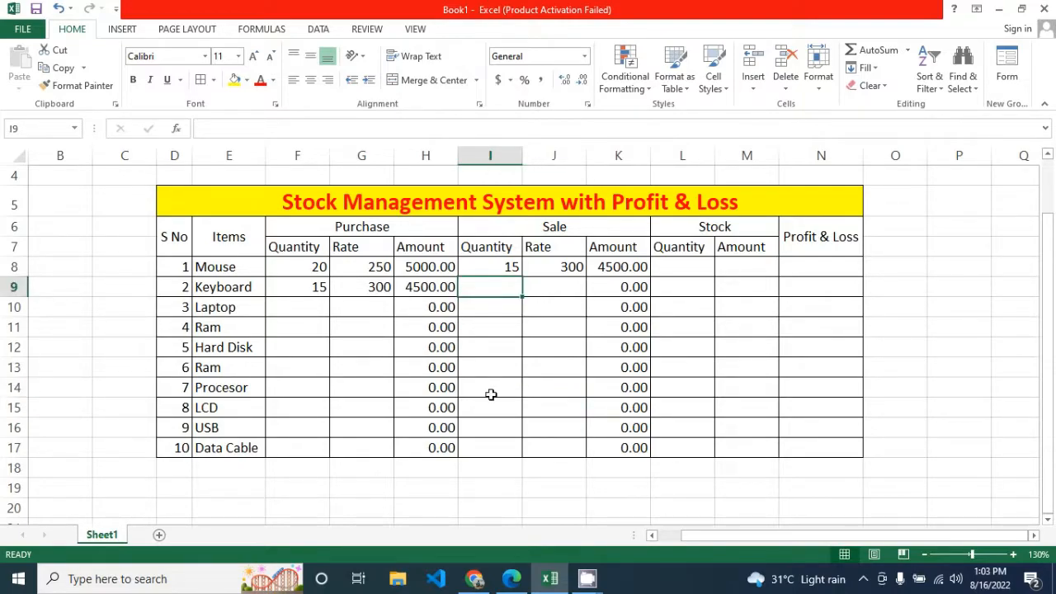
{"action": "type", "text": "13"}
{"action": "key", "text": "Tab"}
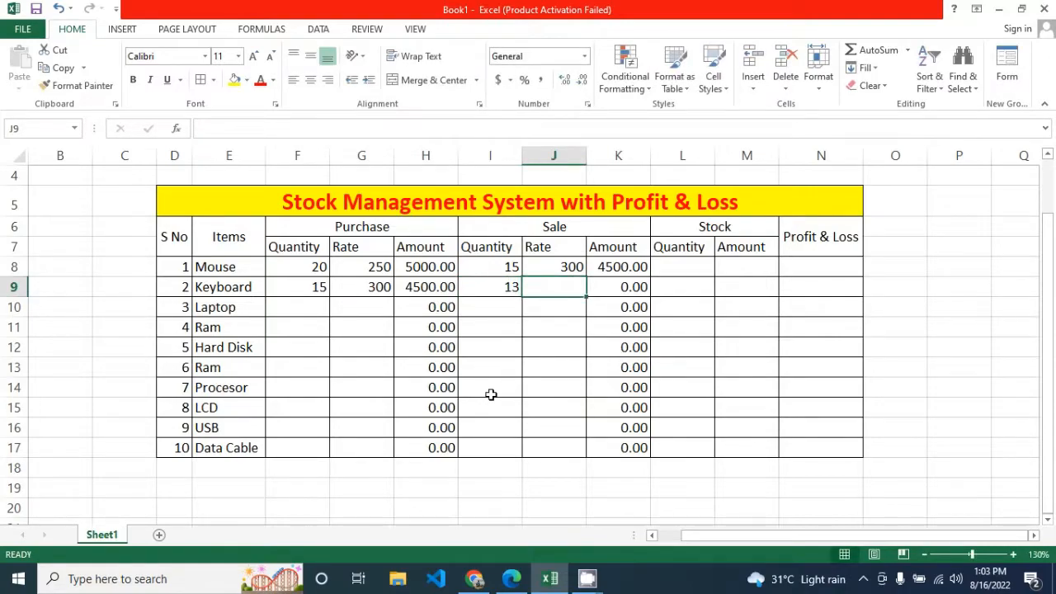
{"action": "type", "text": "350"}
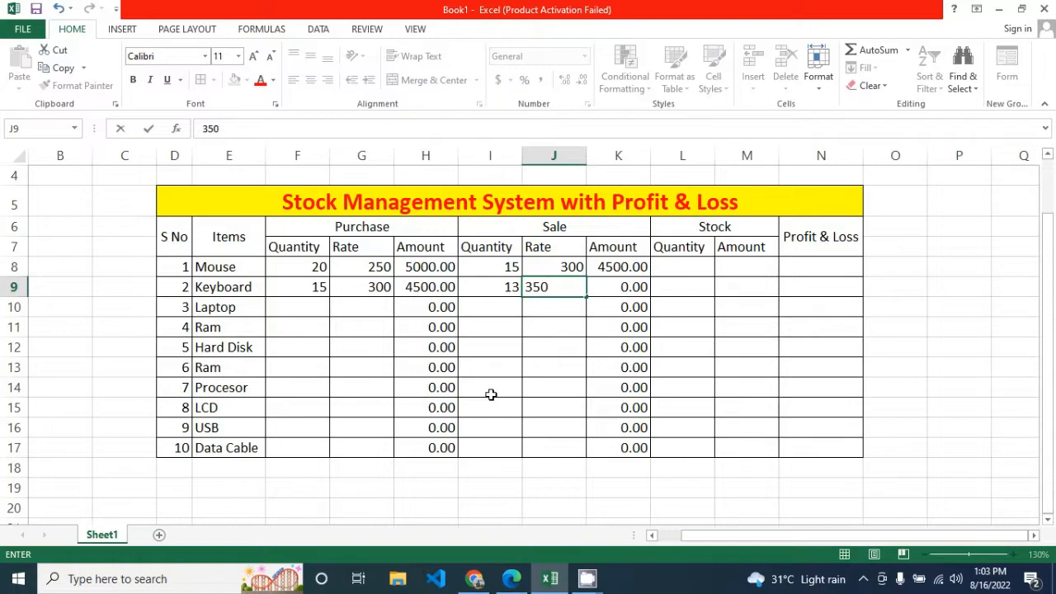
{"action": "key", "text": "Tab"}
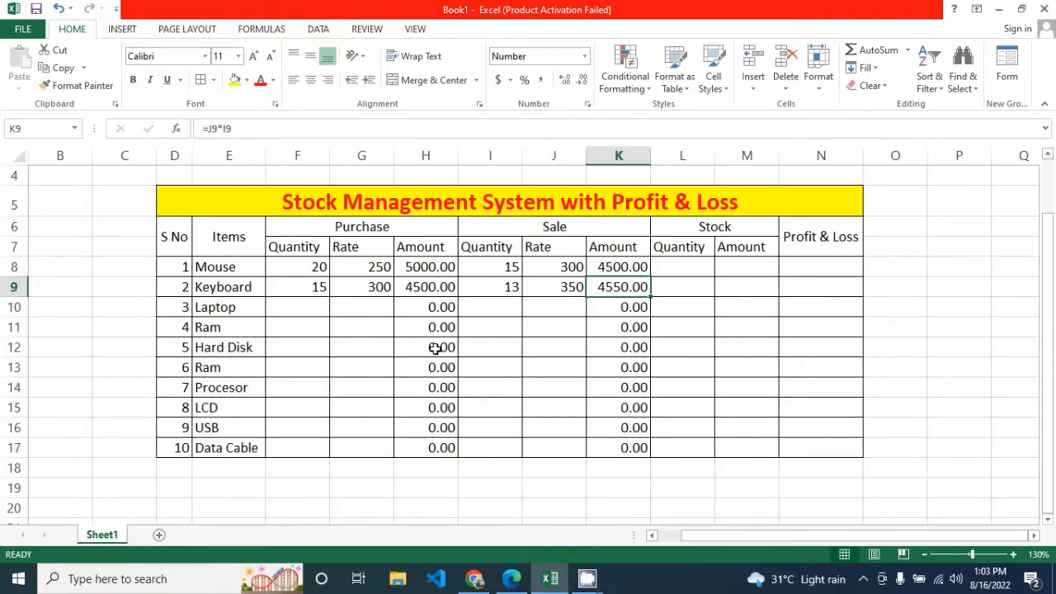
Fill the Purchase heading with medium blue and its Quantity, Rate and Amount subheadings in F7:H7 with a lighter blue
{"action": "left_click", "coordinate": [308, 231]}
{"action": "left_click", "coordinate": [525, 230]}
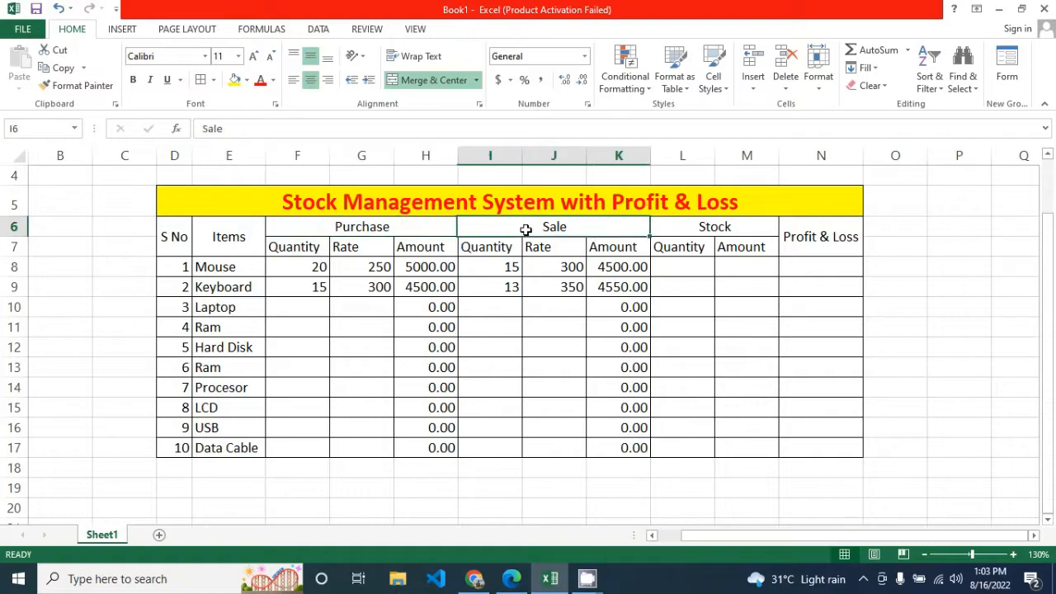
{"action": "left_click", "coordinate": [691, 229]}
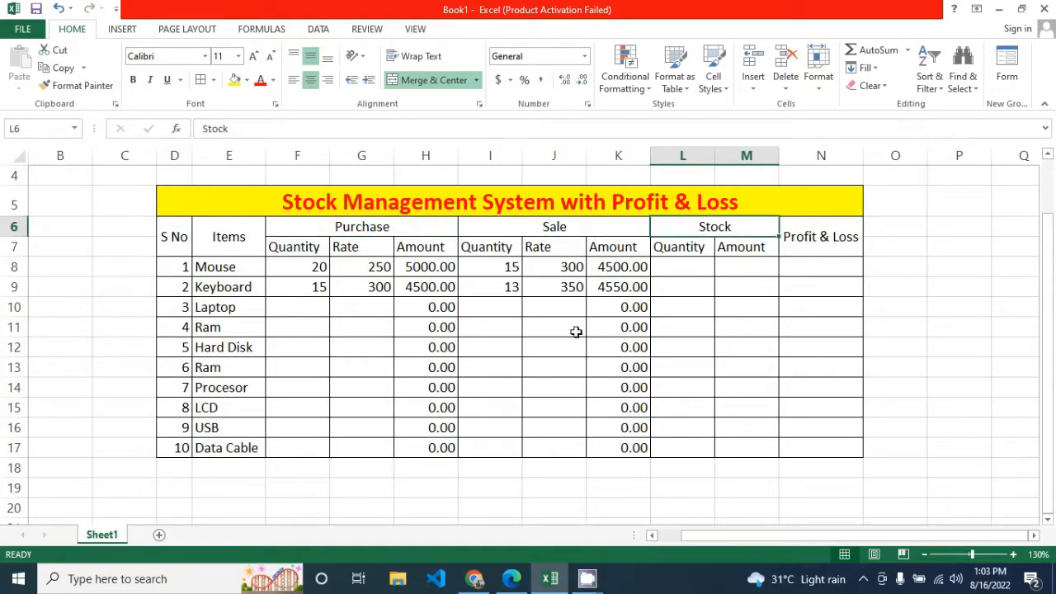
{"action": "left_click", "coordinate": [293, 230]}
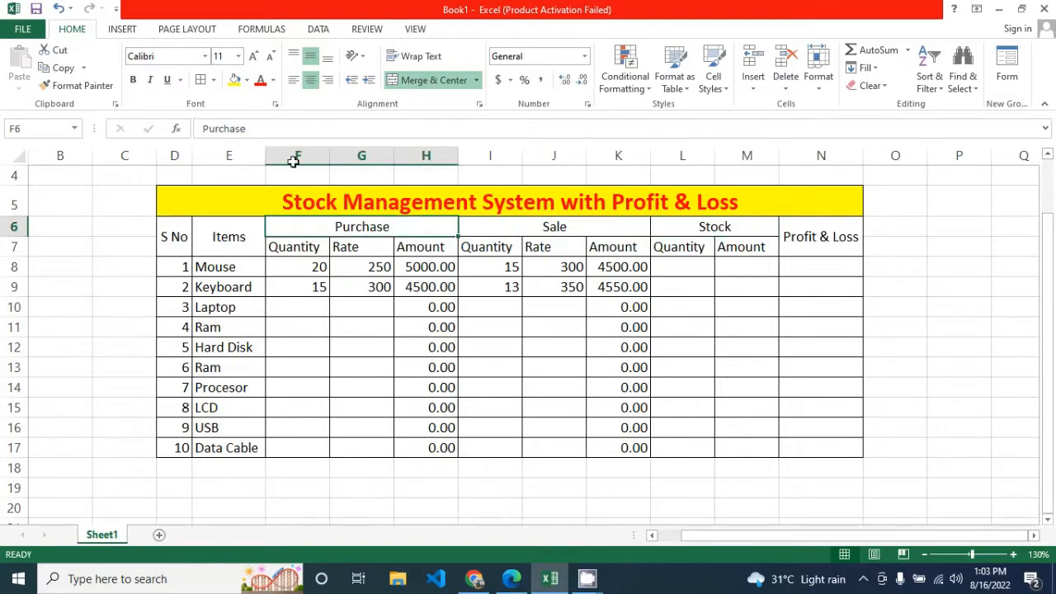
{"action": "left_click", "coordinate": [247, 80]}
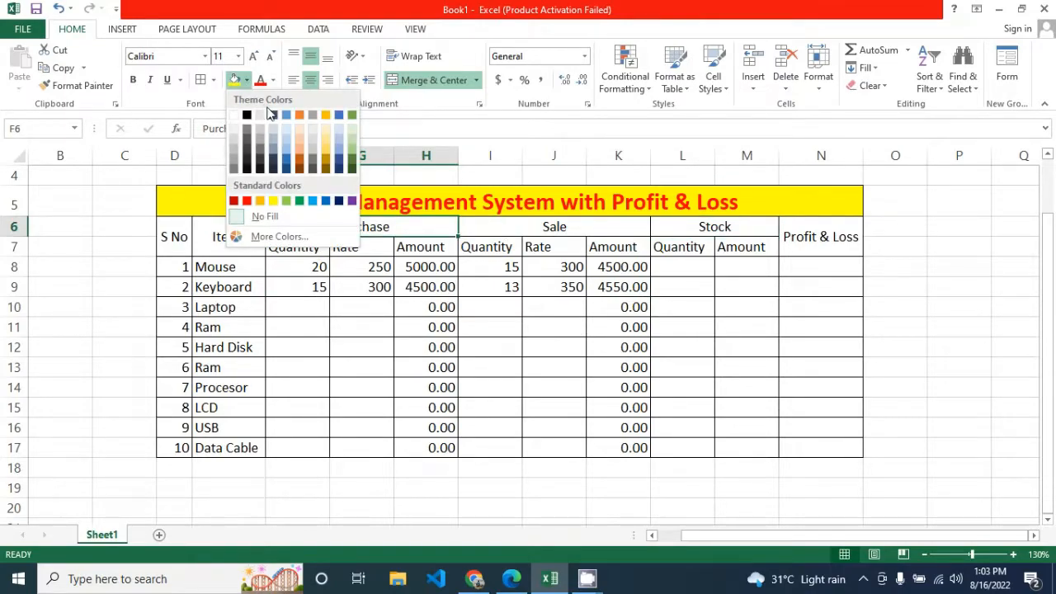
{"action": "left_click", "coordinate": [337, 151]}
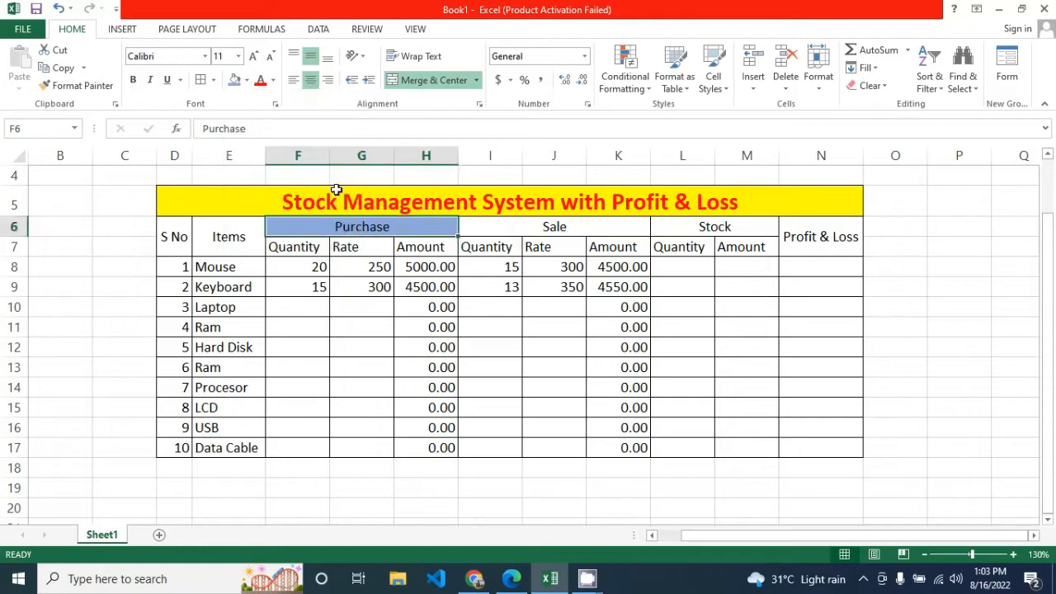
{"action": "left_click_drag", "start_coordinate": [301, 245], "coordinate": [405, 243]}
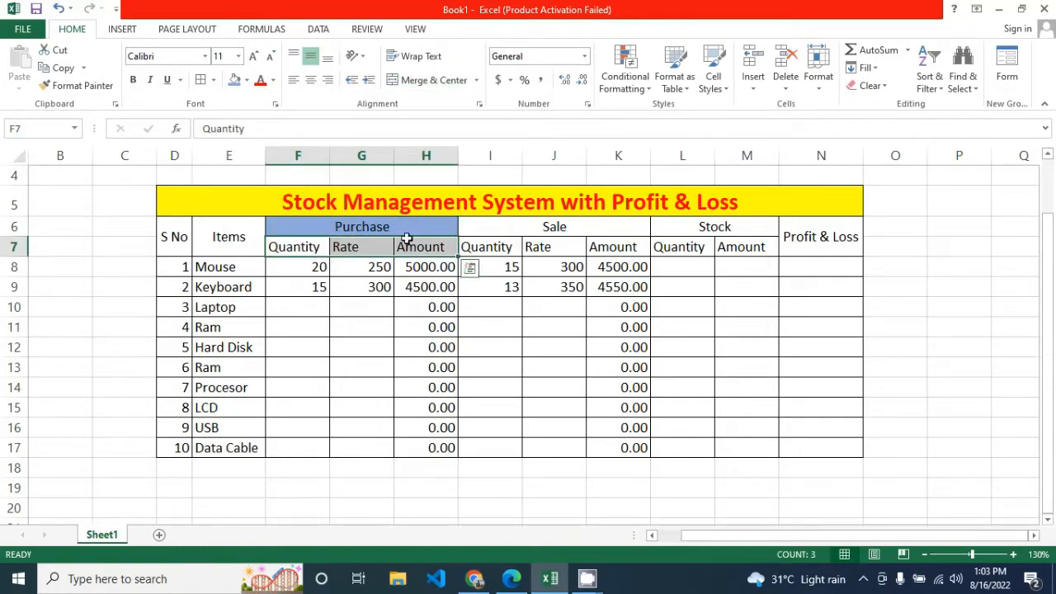
{"action": "left_click", "coordinate": [245, 81]}
{"action": "left_click", "coordinate": [337, 150]}
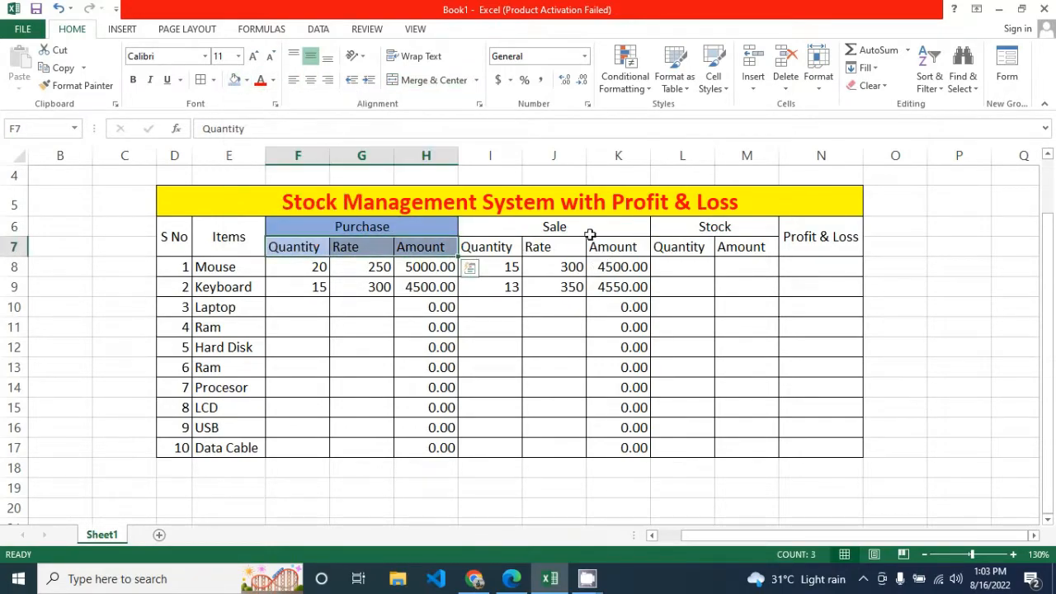
Fill the Sale heading with orange and its Quantity, Rate and Amount subheadings in I7:K7 with a lighter orange
{"action": "left_click", "coordinate": [589, 235]}
{"action": "left_click", "coordinate": [245, 81]}
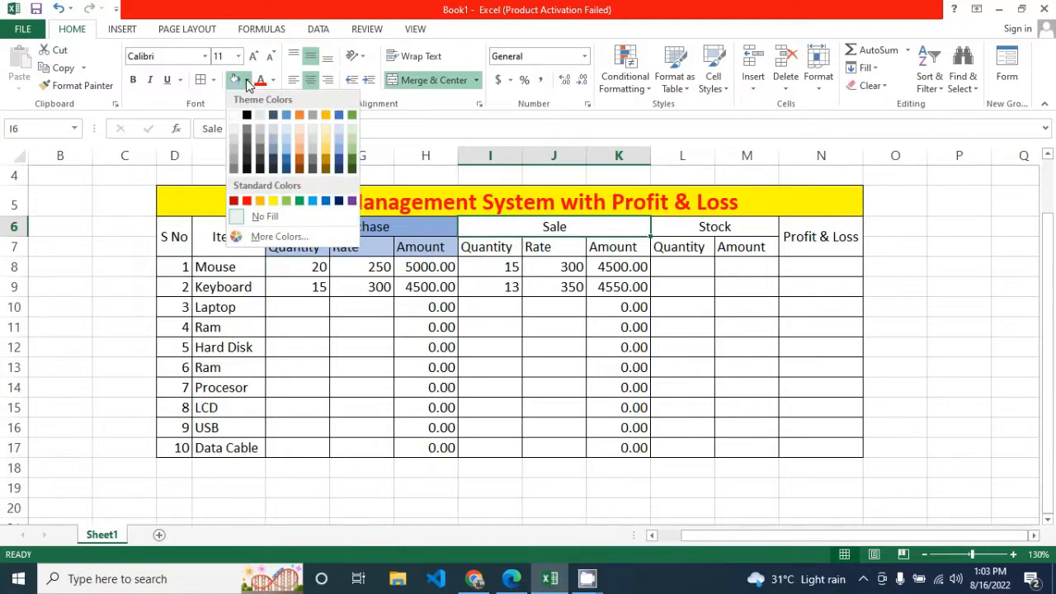
{"action": "left_click", "coordinate": [299, 135]}
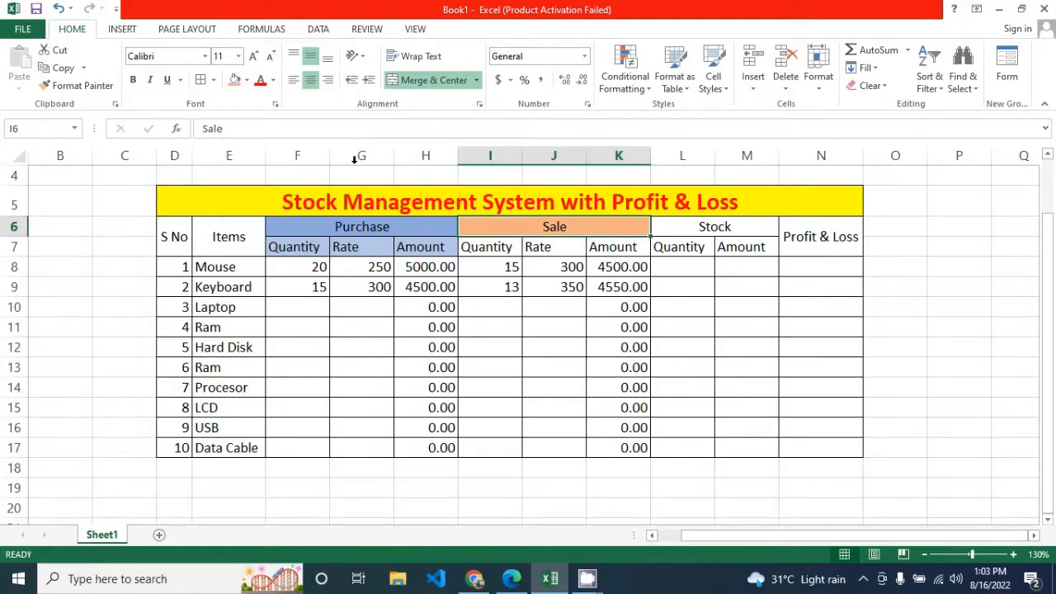
{"action": "left_click_drag", "start_coordinate": [490, 245], "coordinate": [608, 245]}
{"action": "left_click", "coordinate": [245, 81]}
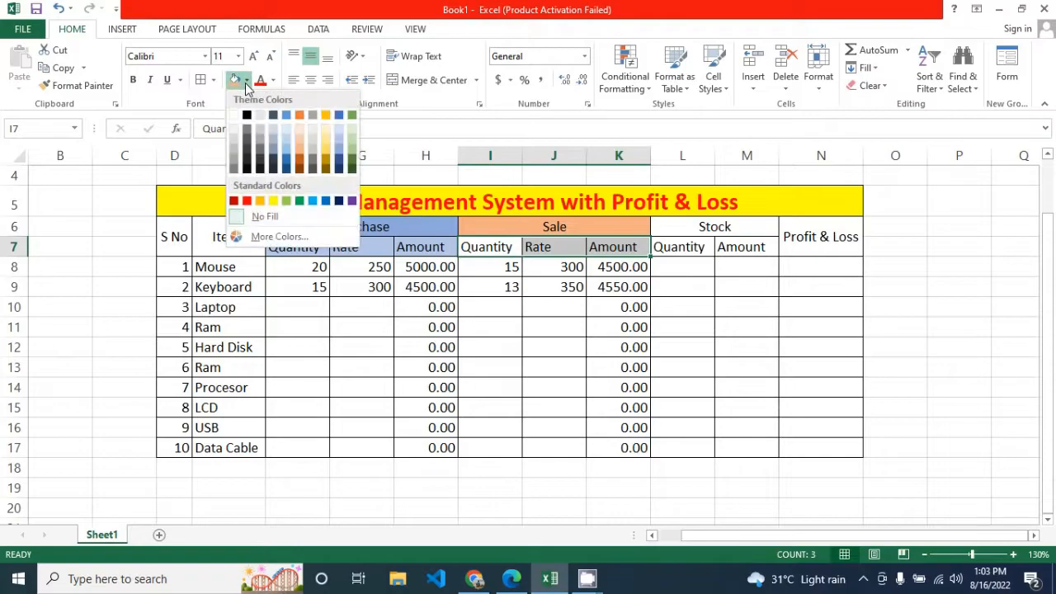
{"action": "left_click", "coordinate": [305, 130]}
Fill the Stock heading with green and its Quantity and Amount subheadings in L7:M7 with a lighter green
{"action": "left_click", "coordinate": [668, 231]}
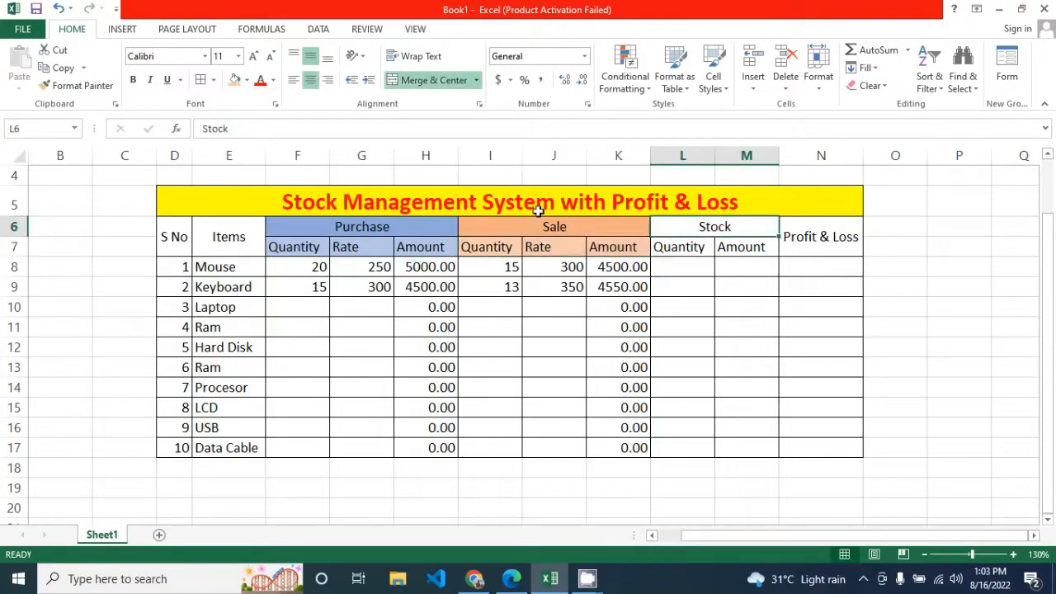
{"action": "left_click", "coordinate": [245, 81]}
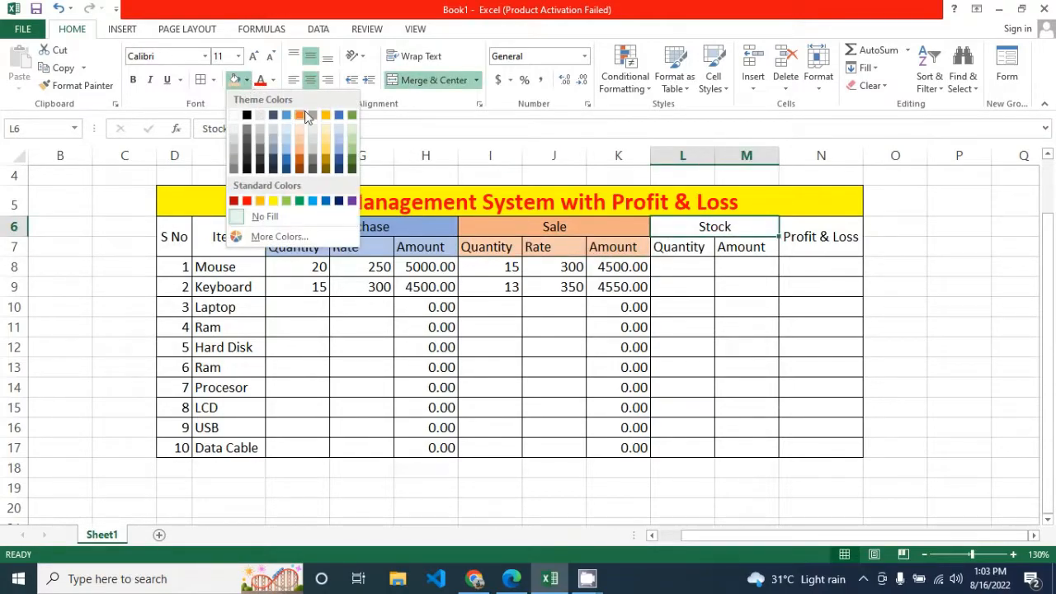
{"action": "left_click", "coordinate": [350, 141]}
{"action": "left_click_drag", "start_coordinate": [676, 244], "coordinate": [725, 246]}
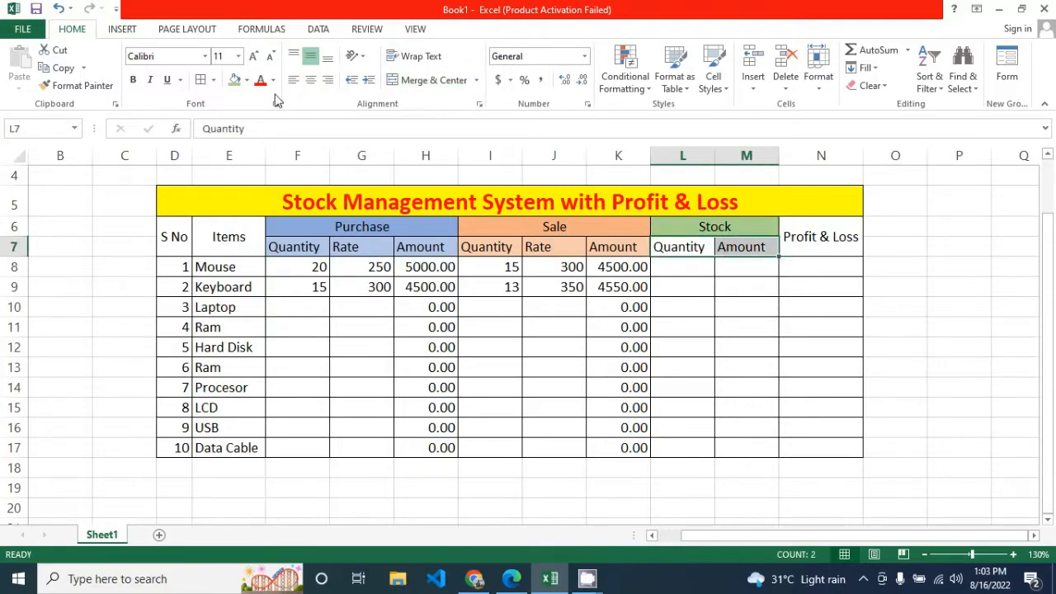
{"action": "left_click", "coordinate": [246, 80]}
{"action": "left_click", "coordinate": [357, 146]}
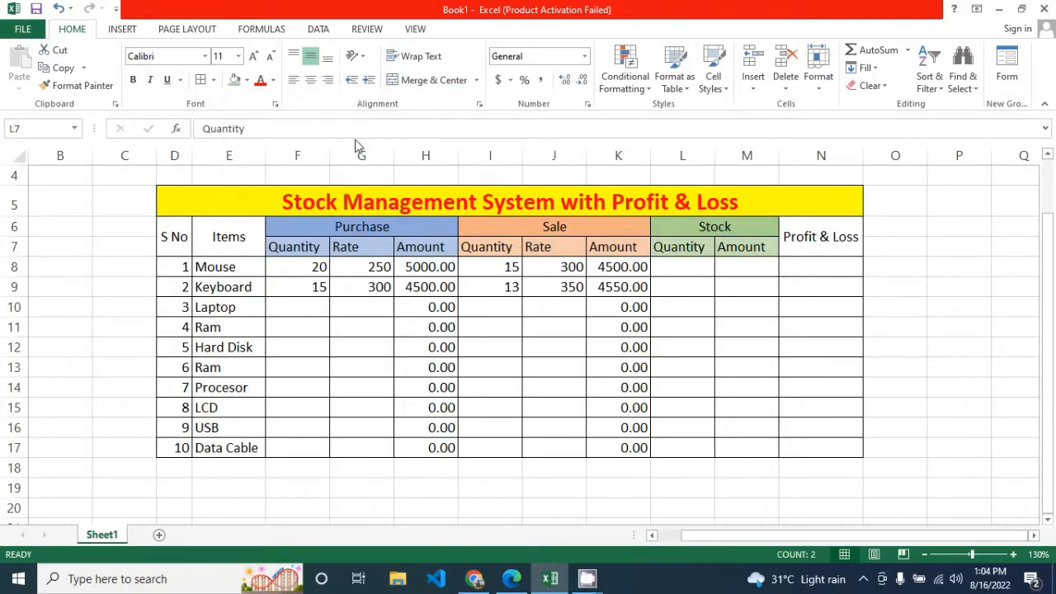
Apply the same blue-gray fill to the S No, Items and Profit & Loss headings
{"action": "left_click", "coordinate": [178, 235]}
{"action": "left_click", "coordinate": [247, 80]}
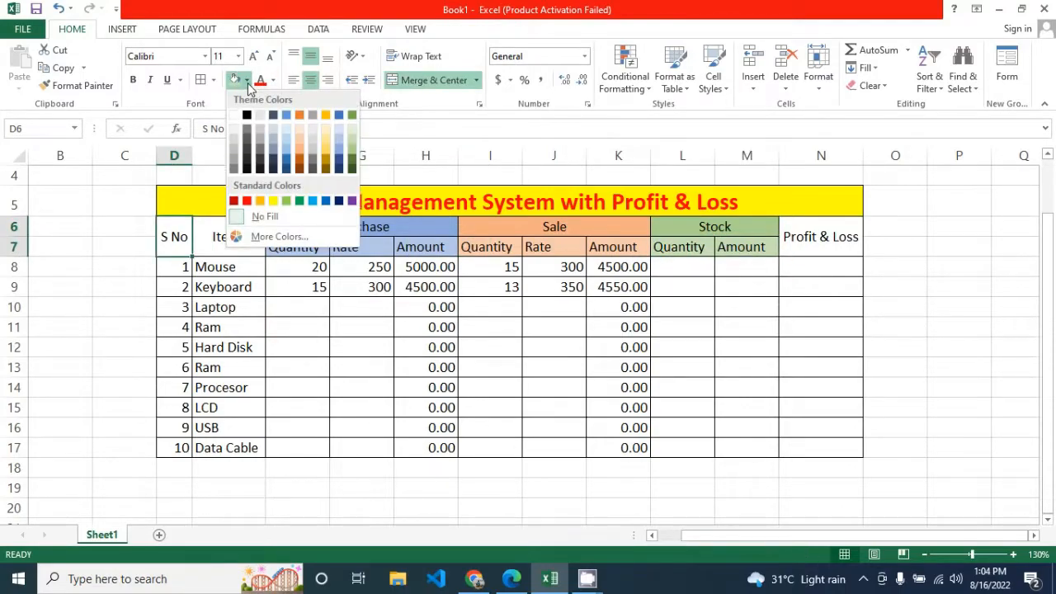
{"action": "left_click", "coordinate": [277, 148]}
{"action": "left_click", "coordinate": [230, 237]}
{"action": "left_click", "coordinate": [235, 80]}
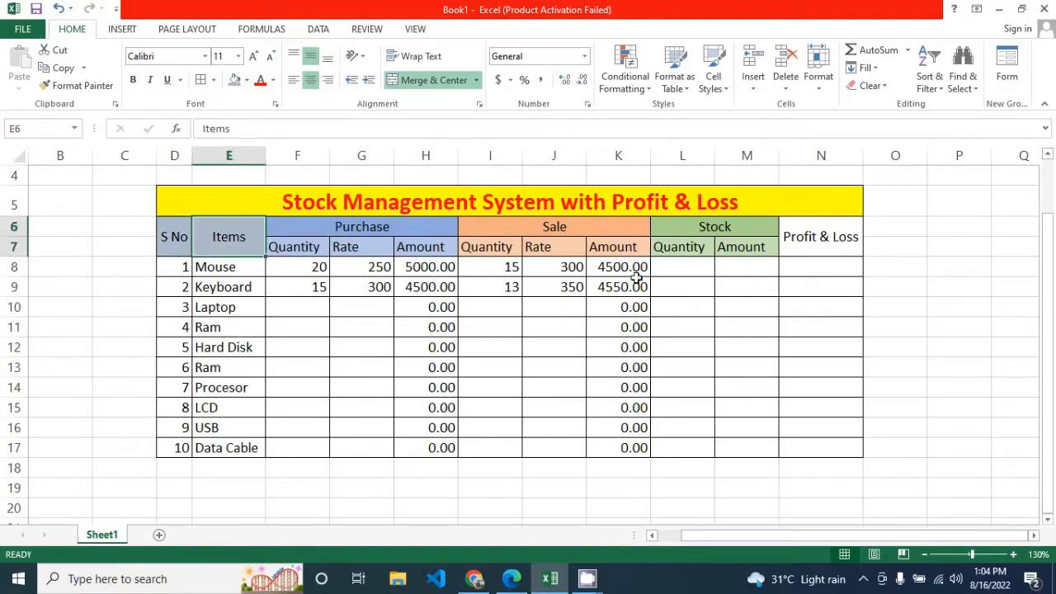
{"action": "left_click", "coordinate": [796, 242]}
{"action": "left_click", "coordinate": [235, 80]}
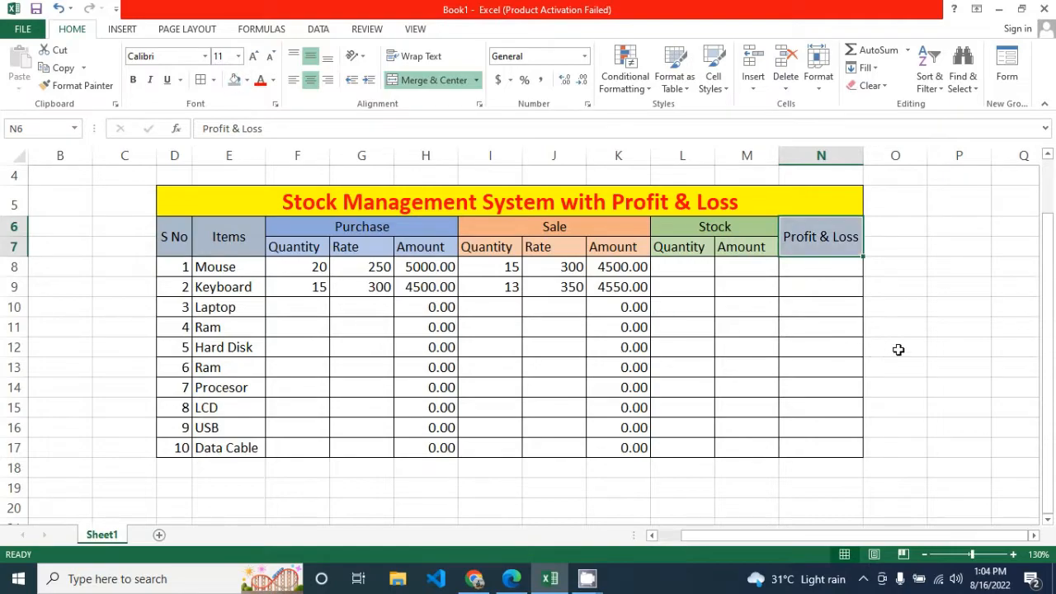
Examine the Purchase, Sale and Stock columns, checking the quantities and amount formulas in the Mouse and Keyboard rows
{"action": "left_click", "coordinate": [898, 349]}
{"action": "left_click_drag", "start_coordinate": [280, 226], "coordinate": [443, 446]}
{"action": "left_click_drag", "start_coordinate": [487, 229], "coordinate": [627, 426]}
{"action": "left_click_drag", "start_coordinate": [671, 236], "coordinate": [754, 446]}
{"action": "left_click", "coordinate": [965, 394]}
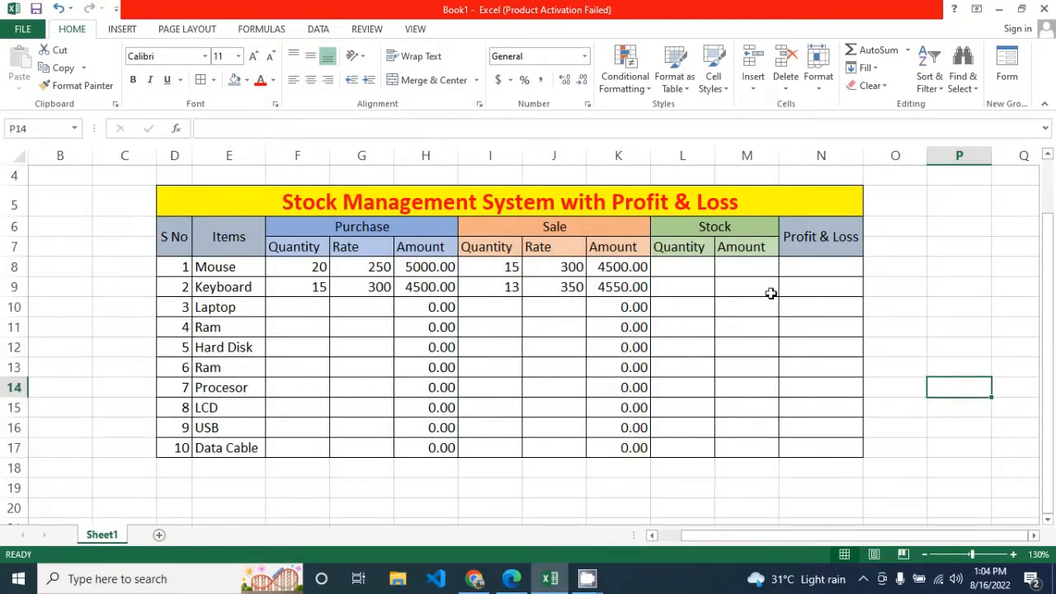
{"action": "left_click", "coordinate": [693, 267]}
{"action": "left_click", "coordinate": [419, 269]}
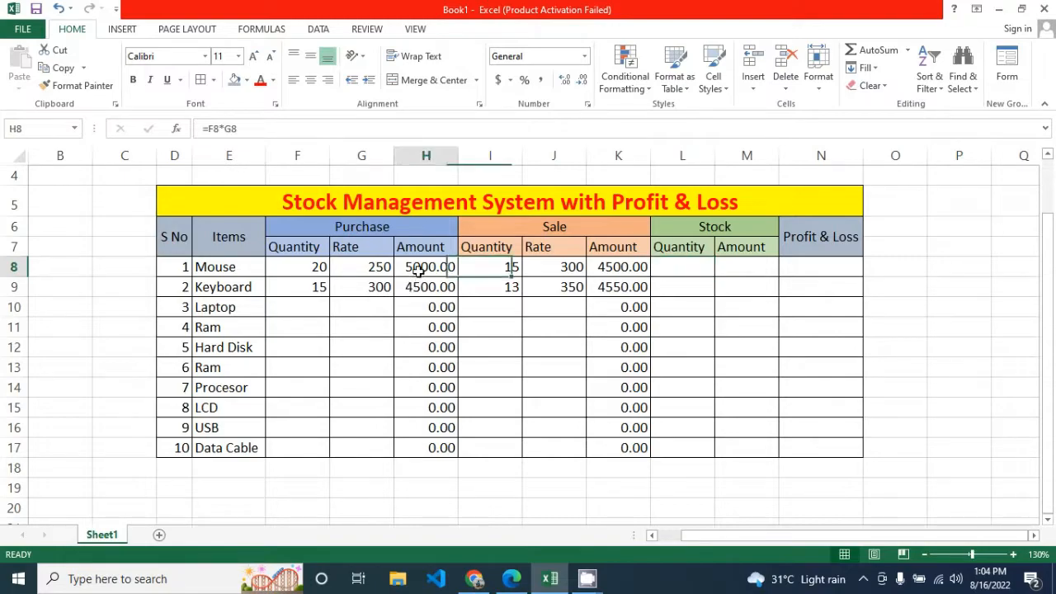
{"action": "left_click", "coordinate": [420, 286]}
{"action": "left_click", "coordinate": [597, 268]}
{"action": "left_click", "coordinate": [605, 288]}
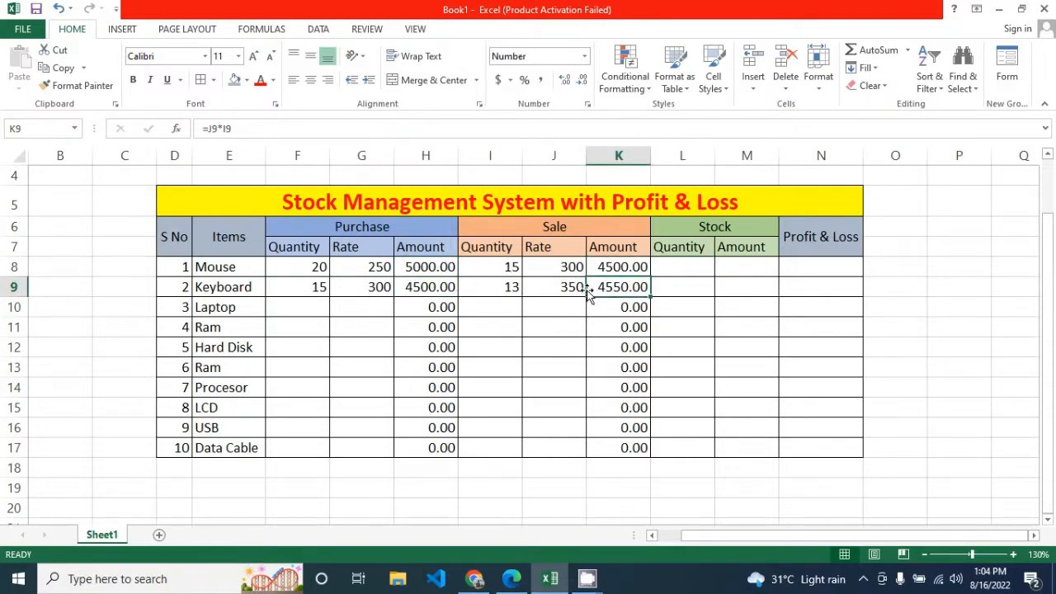
{"action": "left_click", "coordinate": [670, 265]}
{"action": "left_click", "coordinate": [677, 282]}
{"action": "left_click", "coordinate": [738, 292]}
{"action": "left_click", "coordinate": [748, 260]}
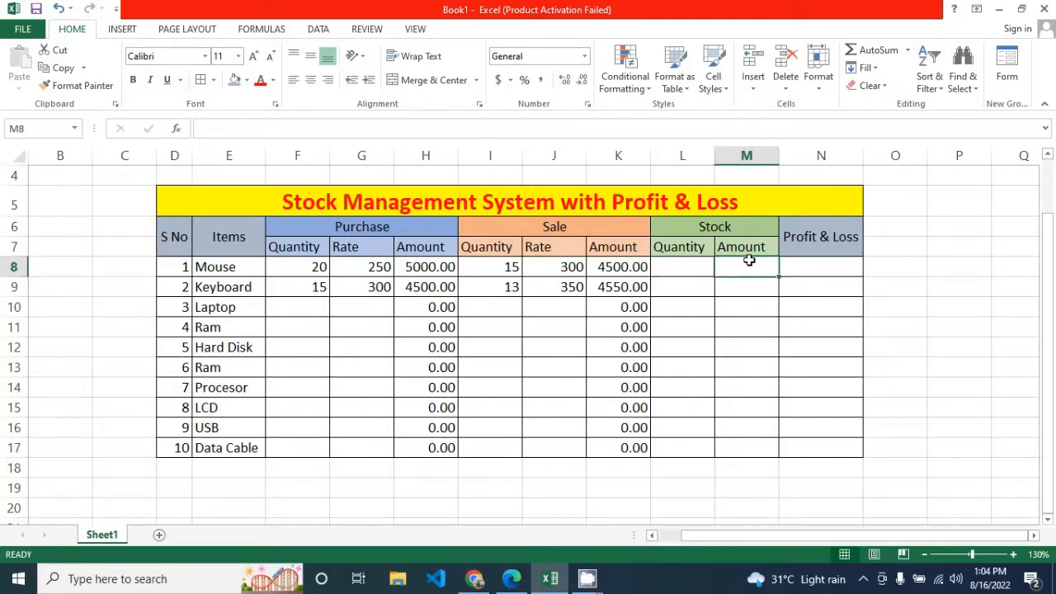
{"action": "left_click", "coordinate": [312, 272]}
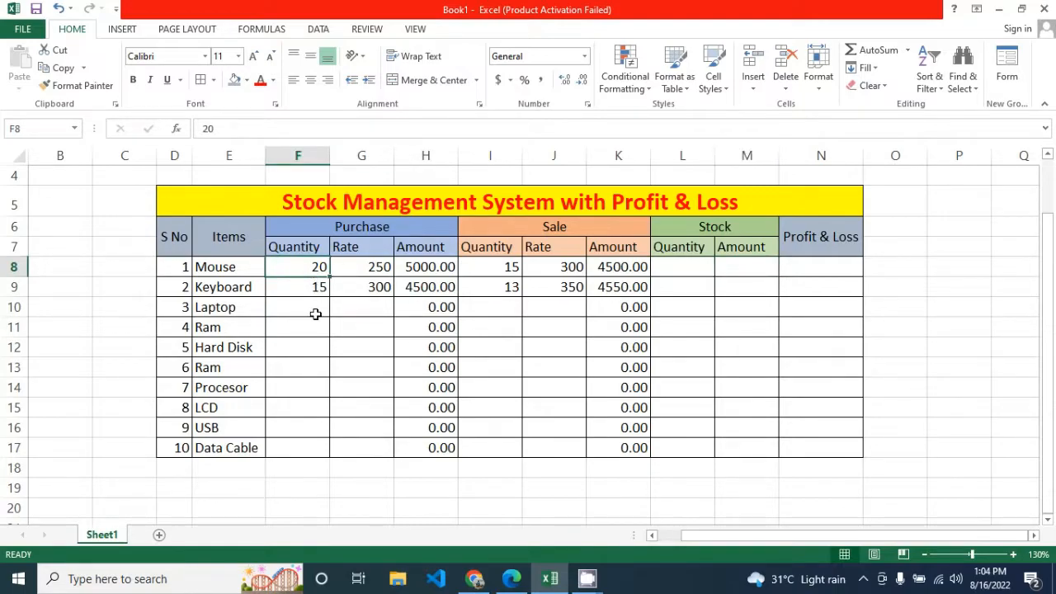
{"action": "left_click", "coordinate": [472, 269]}
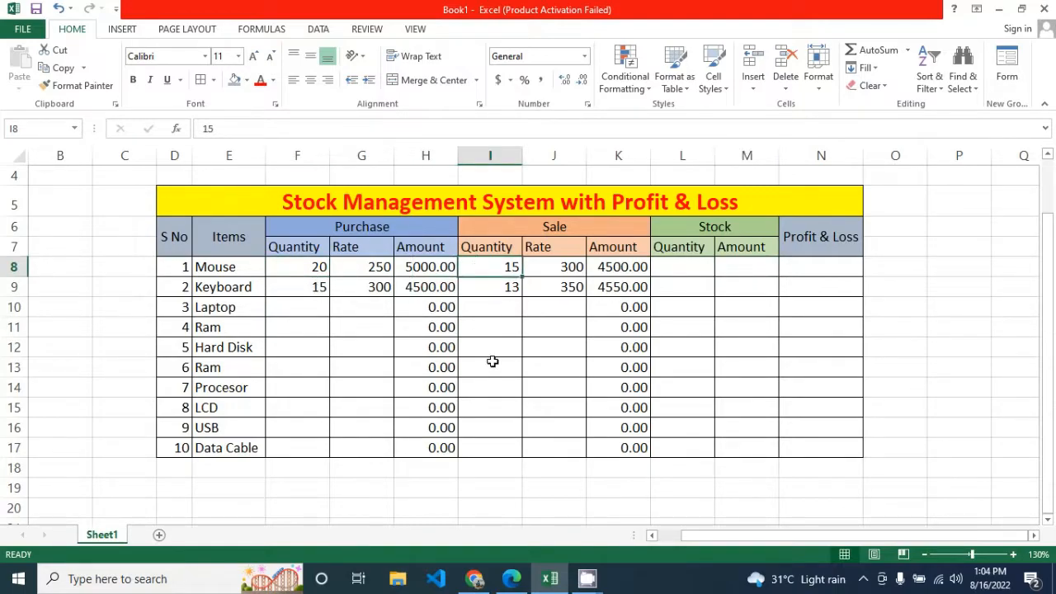
Enter the formula =F8-I8 in L8 to calculate the Mouse stock quantity from purchased minus sold units
{"action": "left_click", "coordinate": [676, 269]}
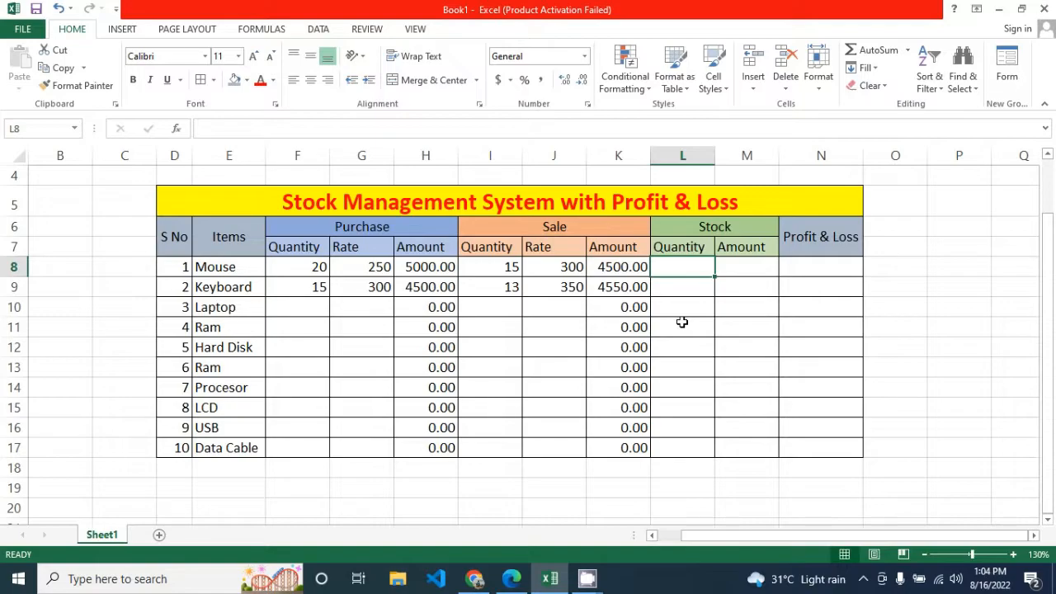
{"action": "type", "text": "="}
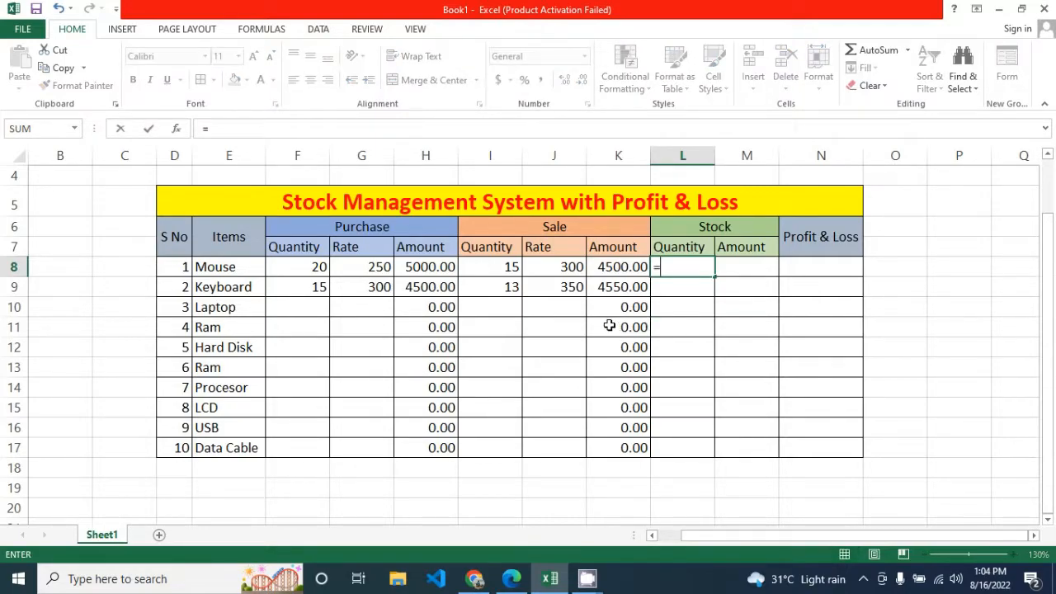
{"action": "left_click", "coordinate": [294, 270]}
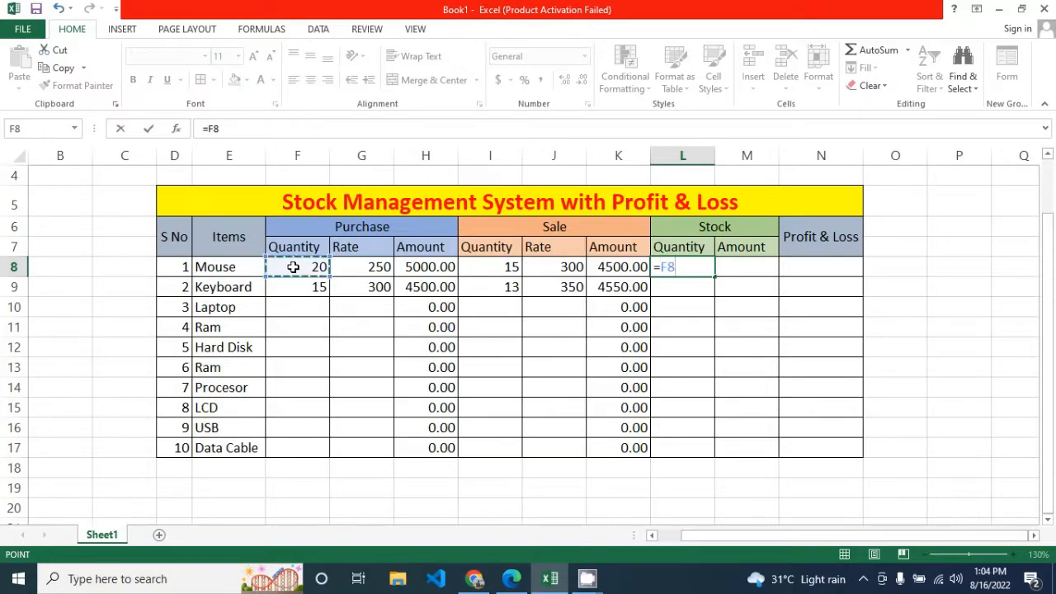
{"action": "type", "text": "-"}
{"action": "left_click", "coordinate": [485, 266]}
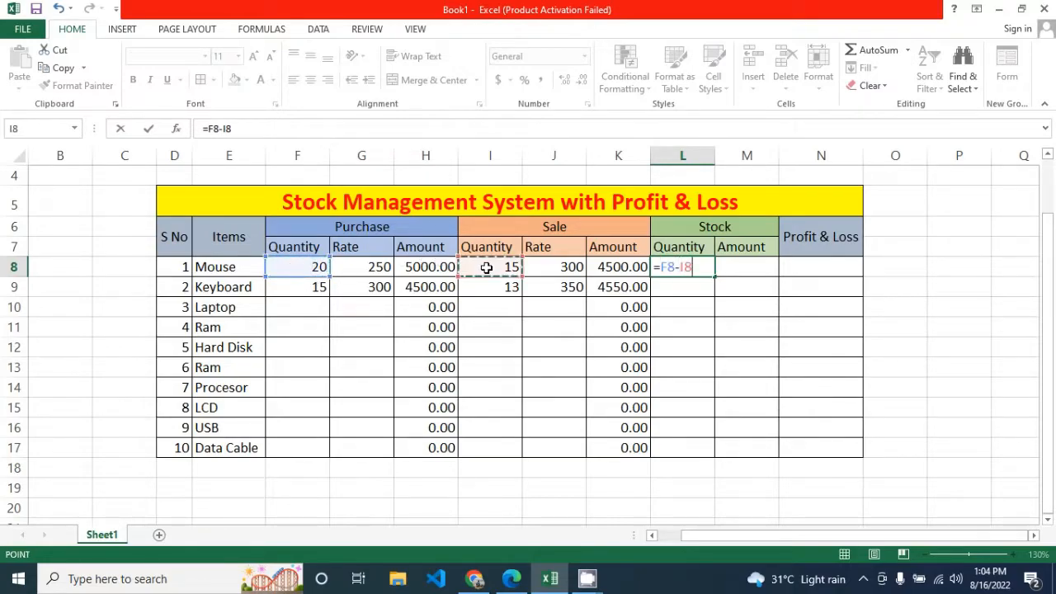
{"action": "key", "text": "Return"}
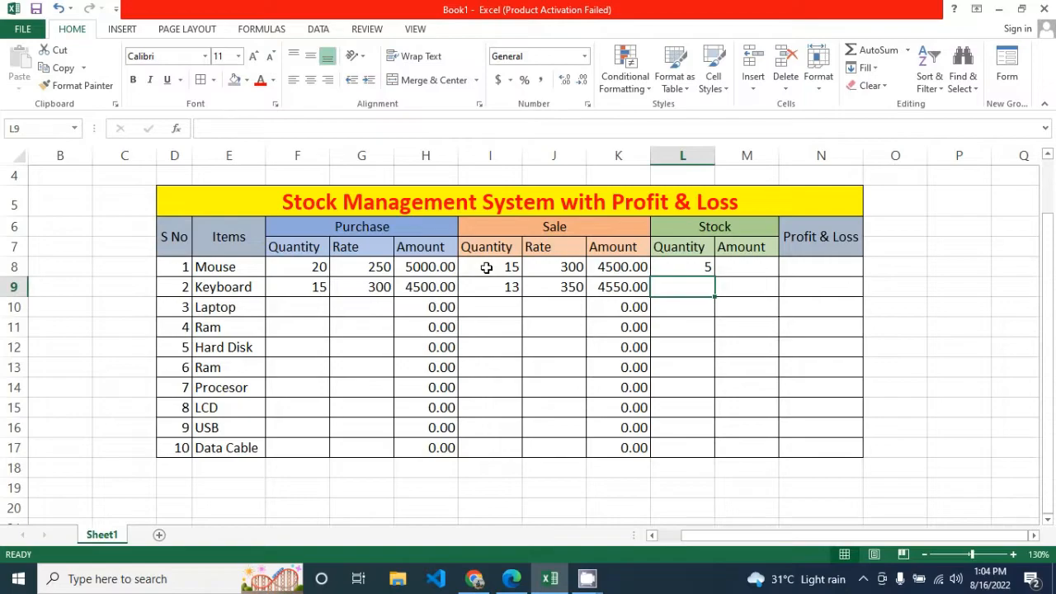
{"action": "left_click", "coordinate": [666, 273]}
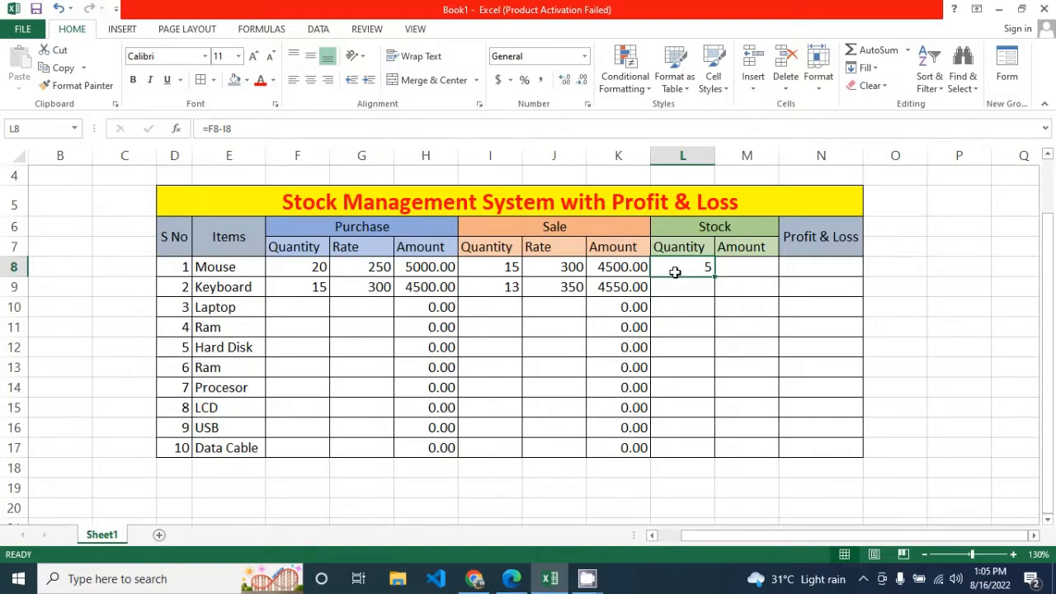
Enter the formula =L8*G8 in M8 to calculate the Mouse stock amount from stock quantity and purchase rate
{"action": "left_click", "coordinate": [731, 273]}
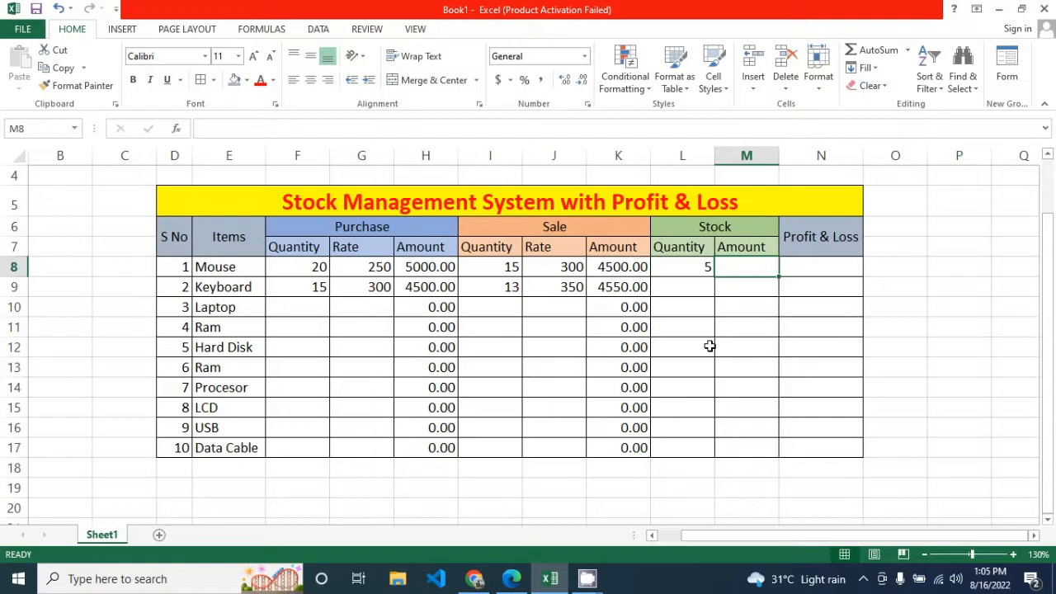
{"action": "type", "text": "="}
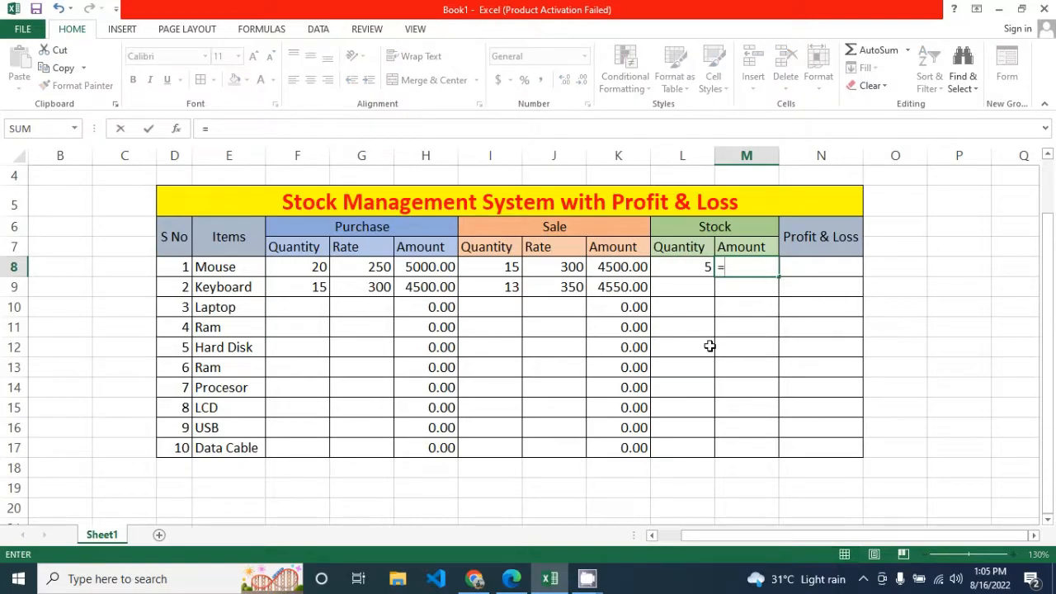
{"action": "left_click", "coordinate": [684, 269]}
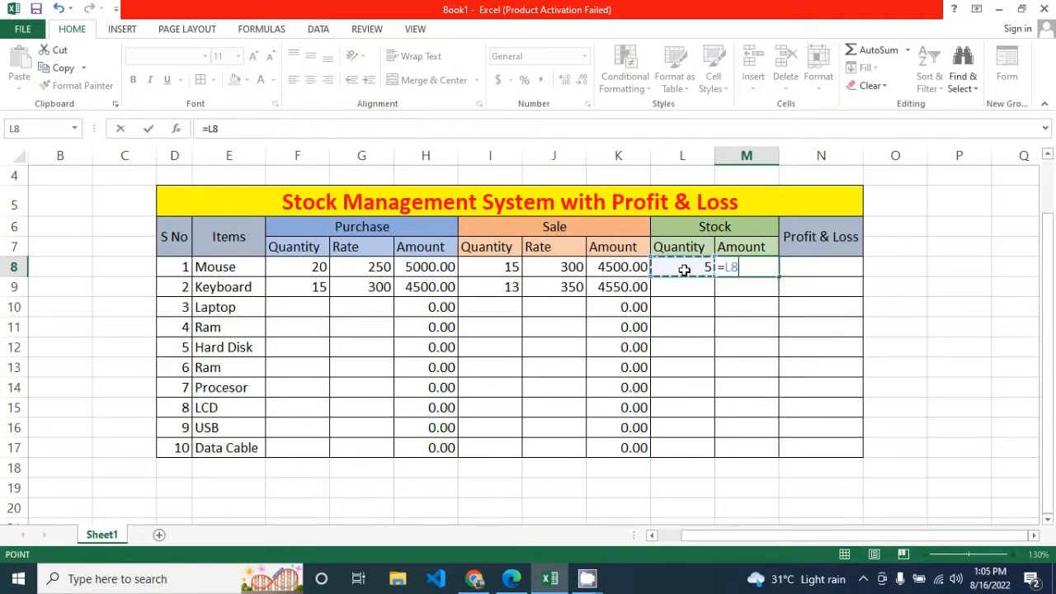
{"action": "type", "text": "*"}
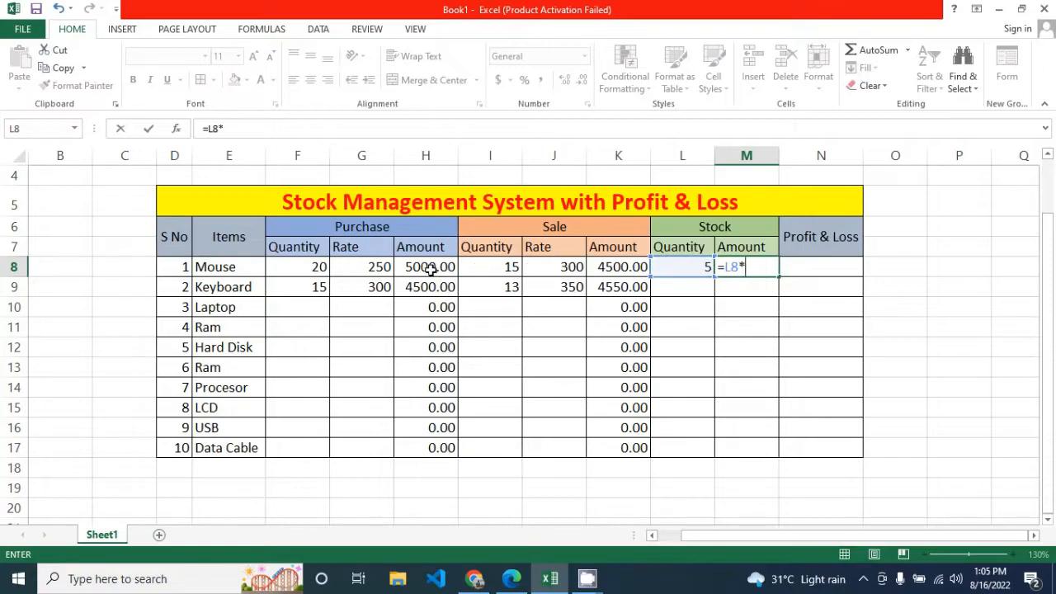
{"action": "left_click", "coordinate": [385, 268]}
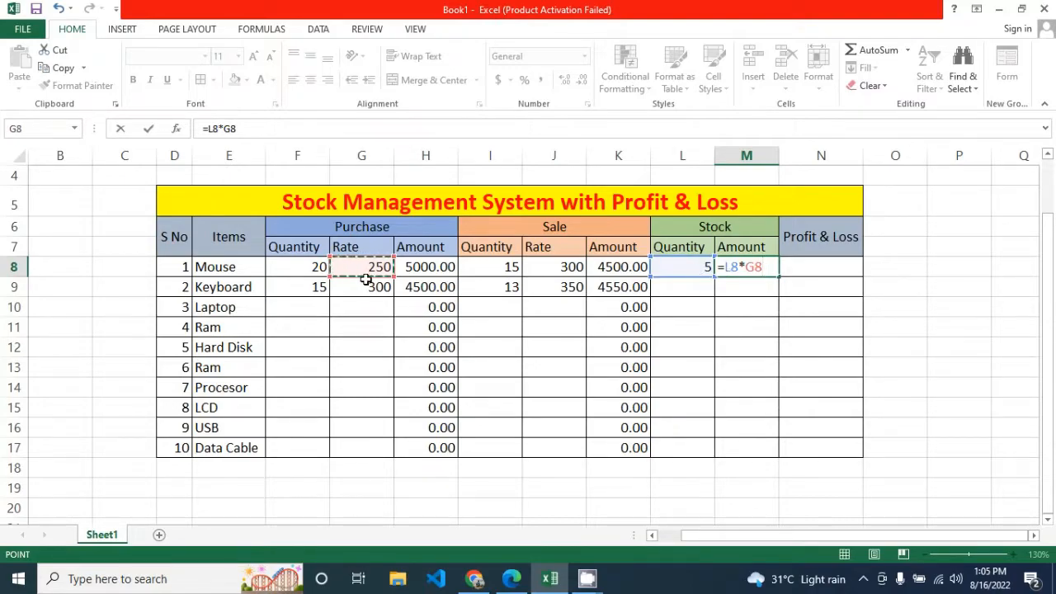
{"action": "key", "text": "Return"}
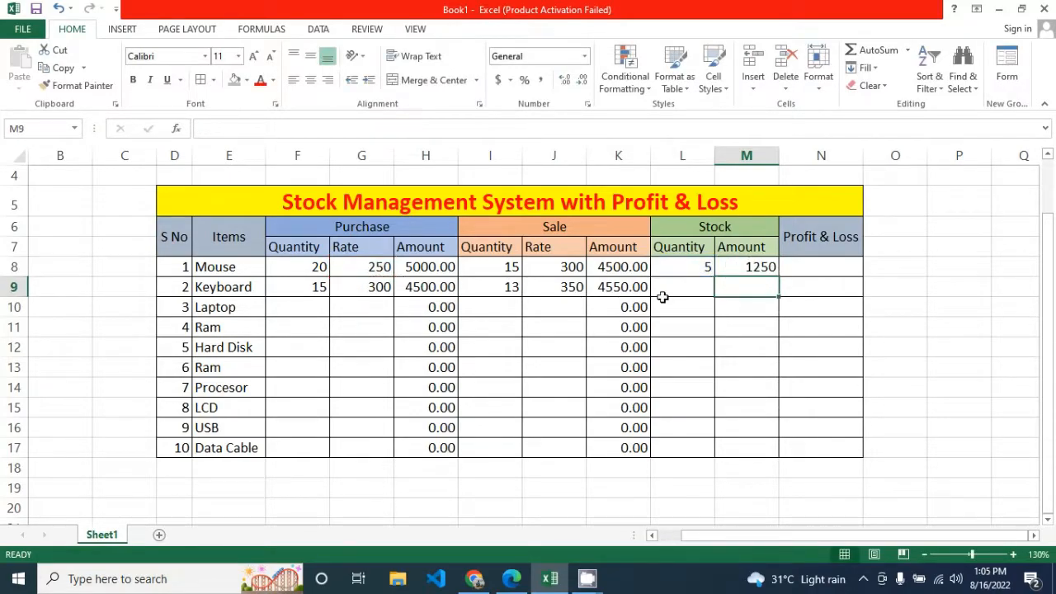
Copy the stock amount formula from M8 down to M17 and show the amounts with two decimal places
{"action": "left_click", "coordinate": [739, 270]}
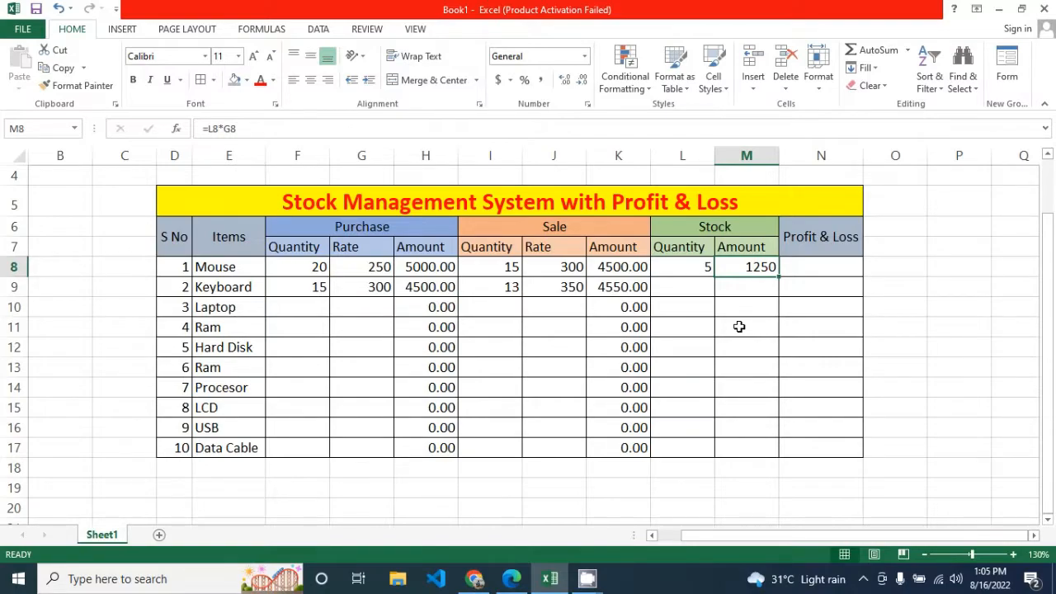
{"action": "left_click_drag", "start_coordinate": [777, 277], "coordinate": [777, 450]}
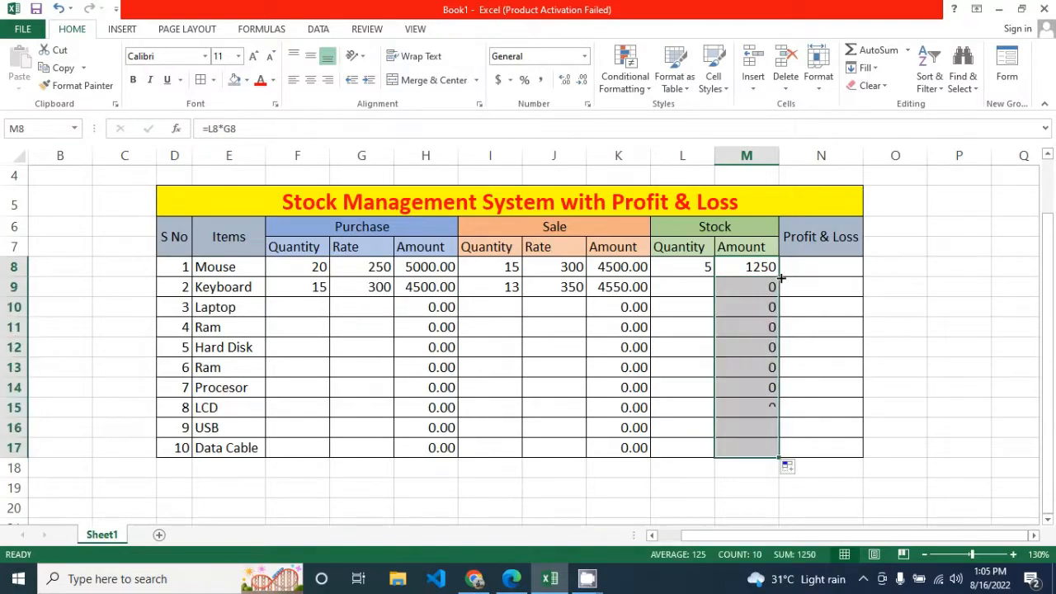
{"action": "left_click", "coordinate": [563, 79]}
{"action": "left_click", "coordinate": [563, 79]}
{"action": "left_click", "coordinate": [838, 267]}
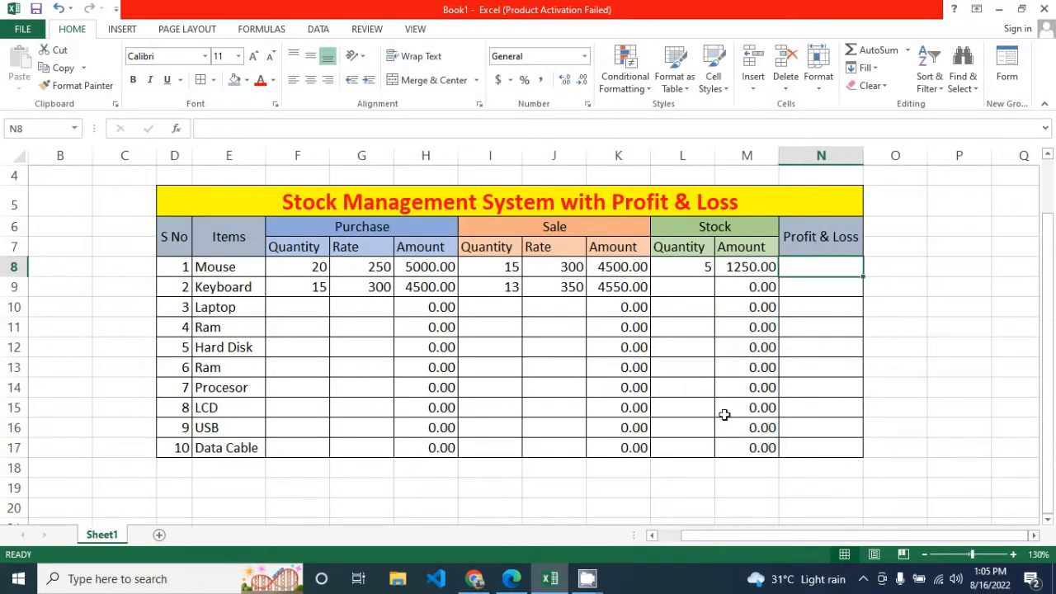
Copy the stock quantity formula from L8 down to L17 and check the copied formula in L9
{"action": "left_click", "coordinate": [678, 272]}
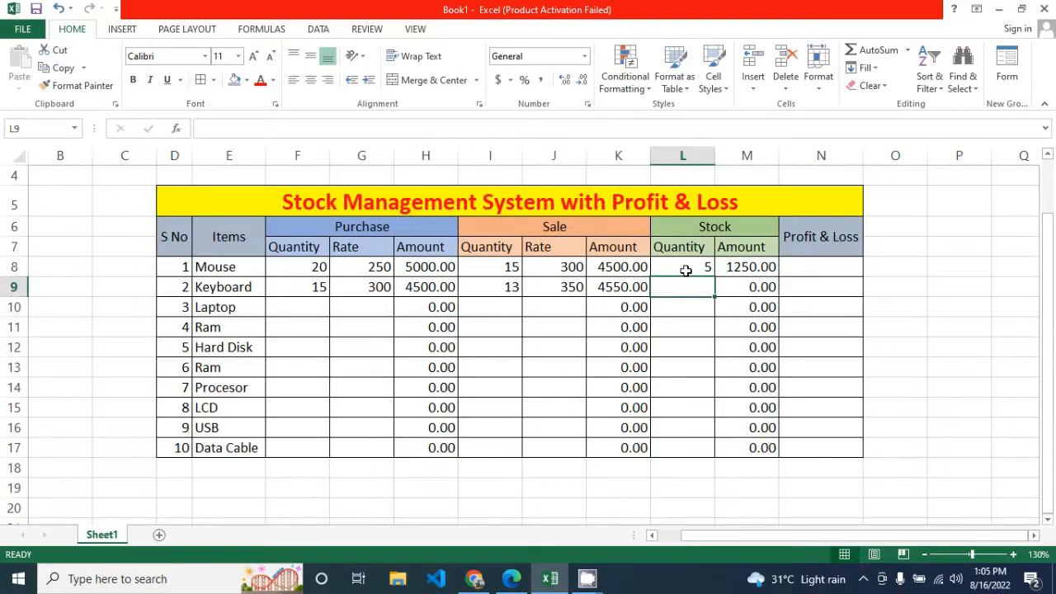
{"action": "left_click_drag", "start_coordinate": [712, 277], "coordinate": [717, 462]}
{"action": "left_click", "coordinate": [905, 389]}
{"action": "left_click", "coordinate": [685, 286]}
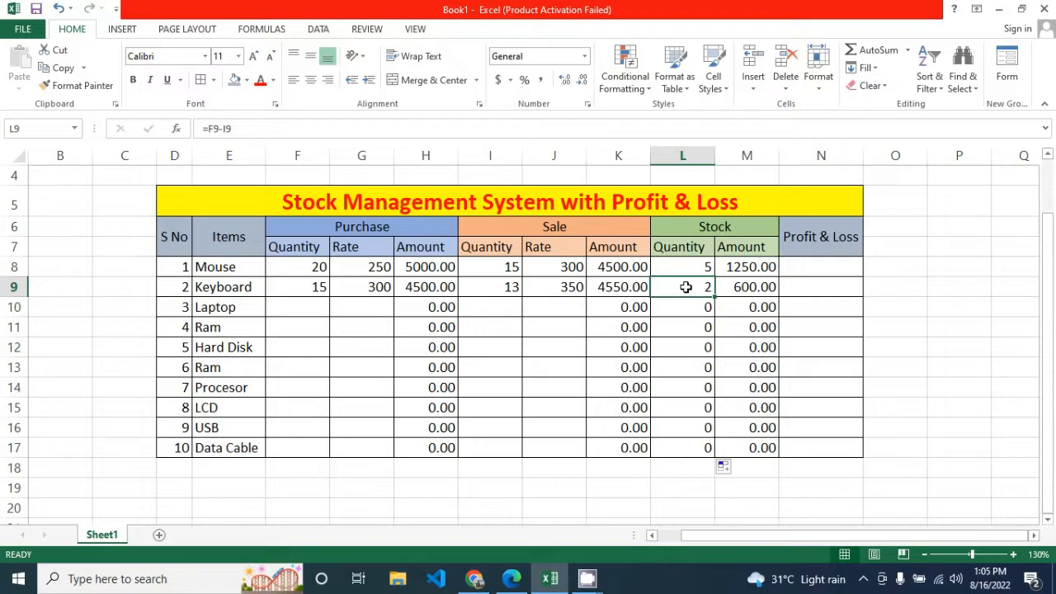
Enter the formula =M8+K8-H8 in N8 to calculate the Mouse profit and loss
{"action": "left_click", "coordinate": [812, 266]}
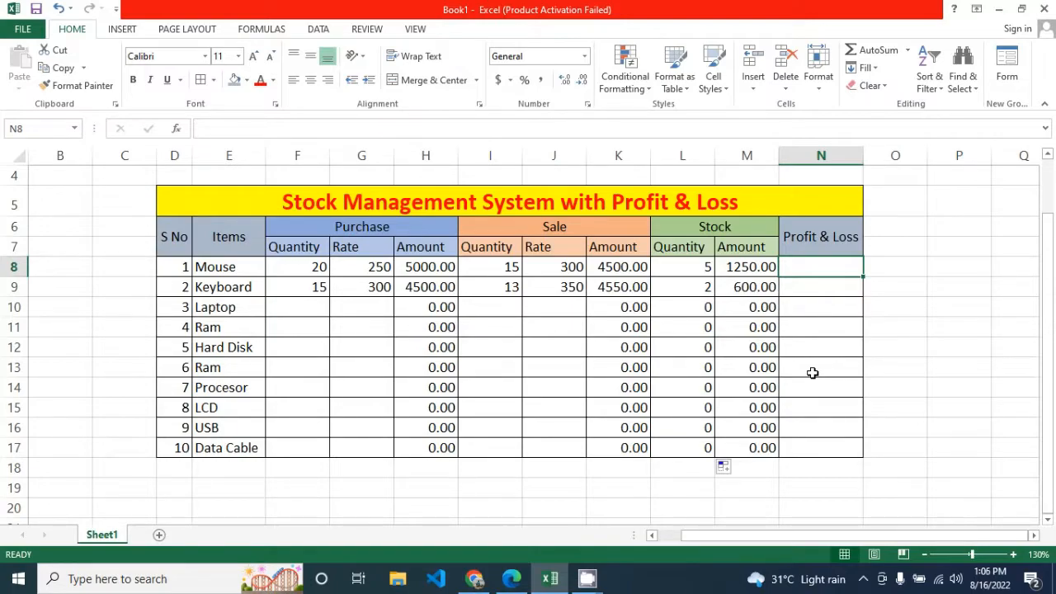
{"action": "type", "text": "="}
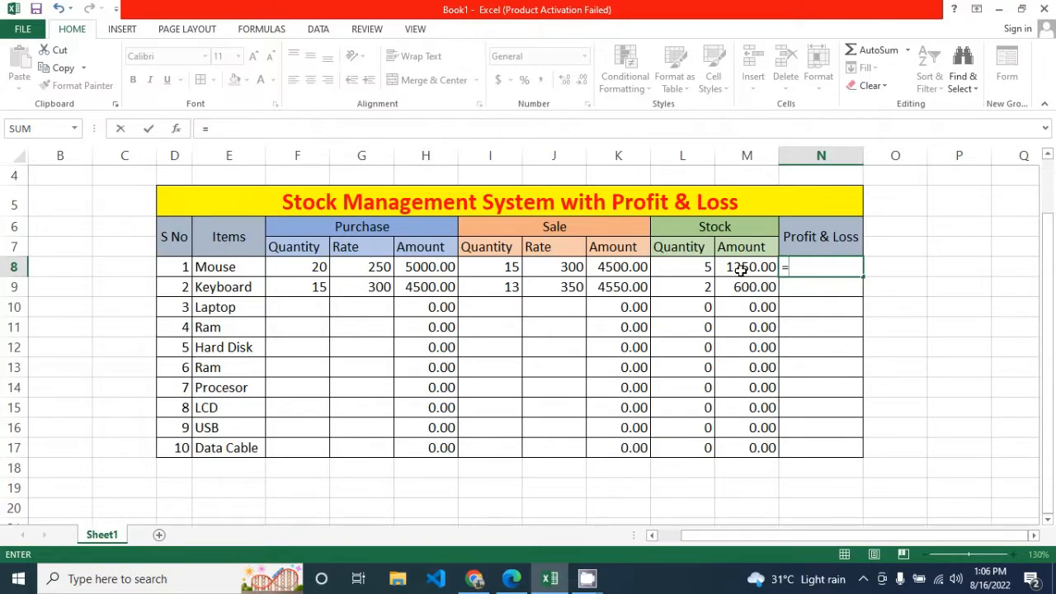
{"action": "left_click", "coordinate": [741, 269]}
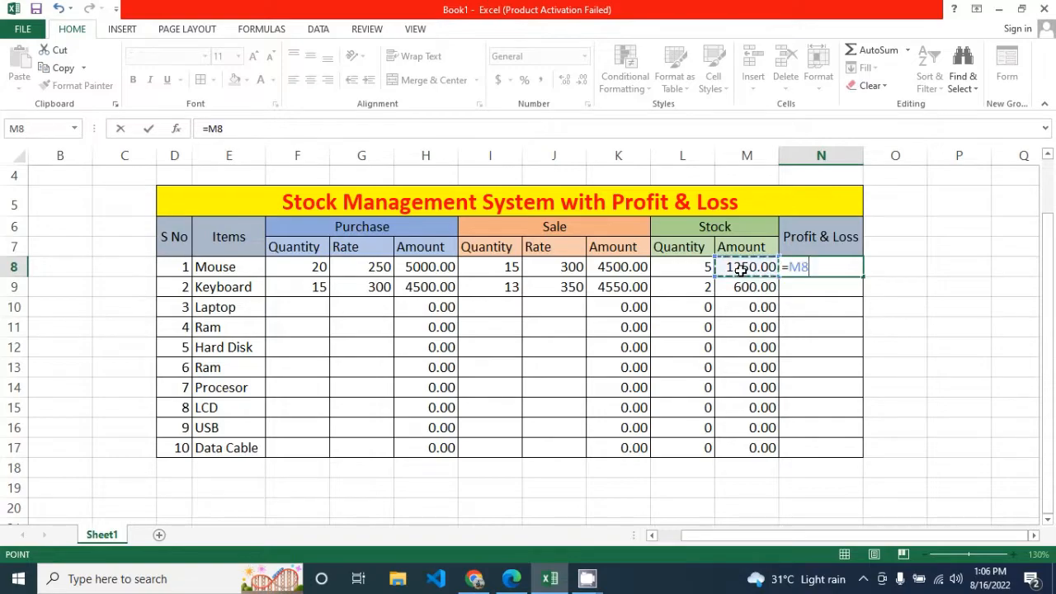
{"action": "type", "text": "+"}
{"action": "left_click", "coordinate": [635, 271]}
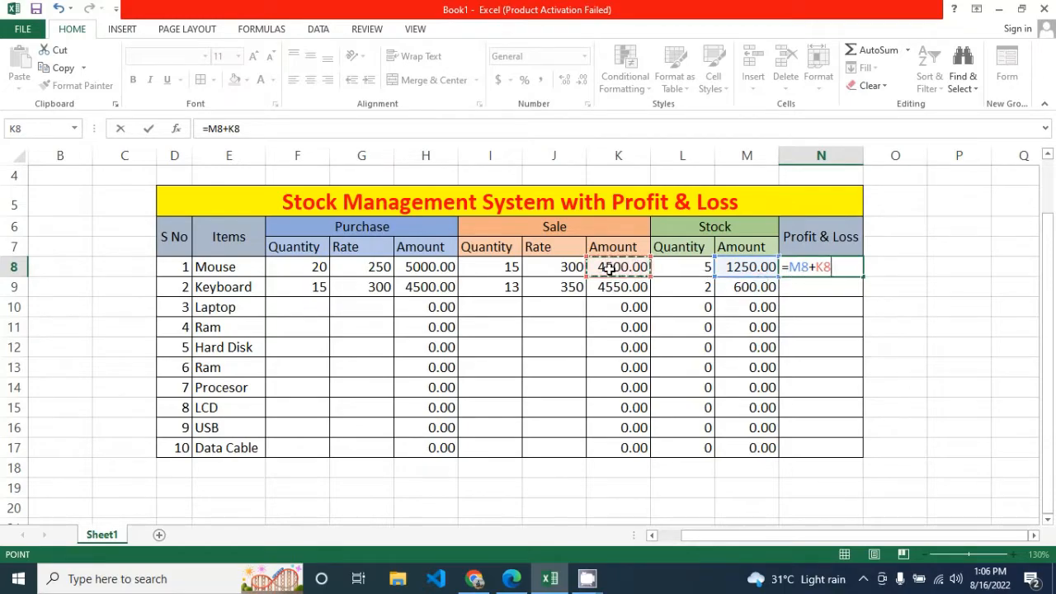
{"action": "type", "text": "-"}
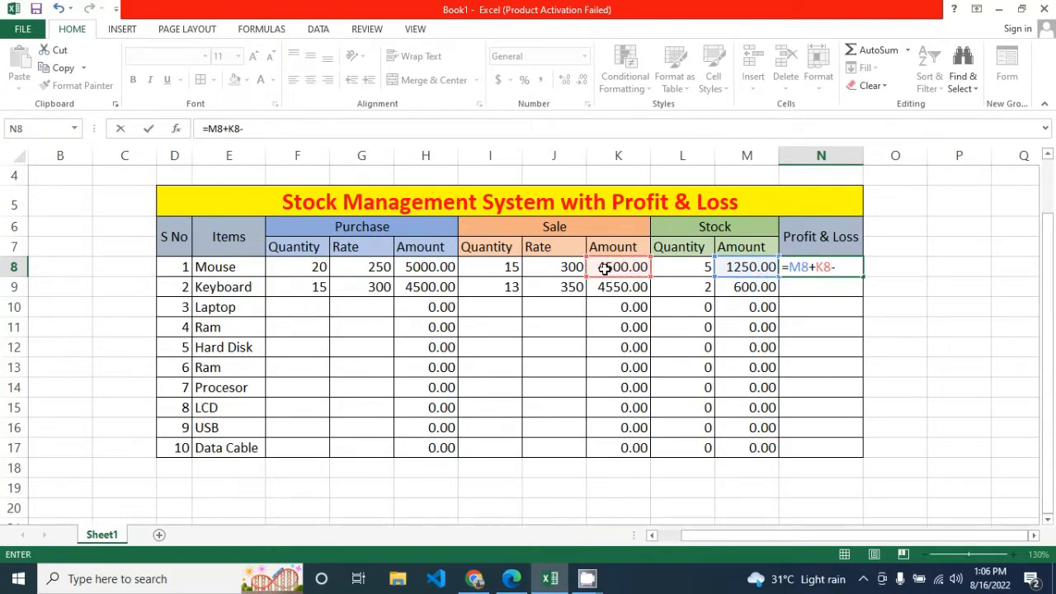
{"action": "left_click", "coordinate": [408, 269]}
{"action": "key", "text": "Return"}
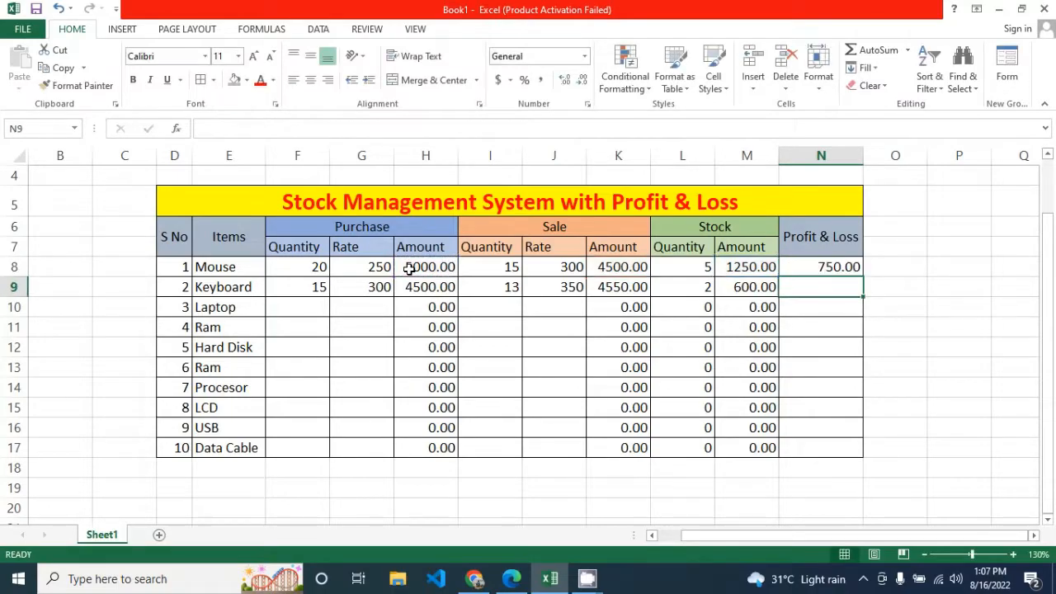
Copy the Profit & Loss formula from N8 down to N17 and check the copied formula in N9
{"action": "left_click", "coordinate": [794, 269]}
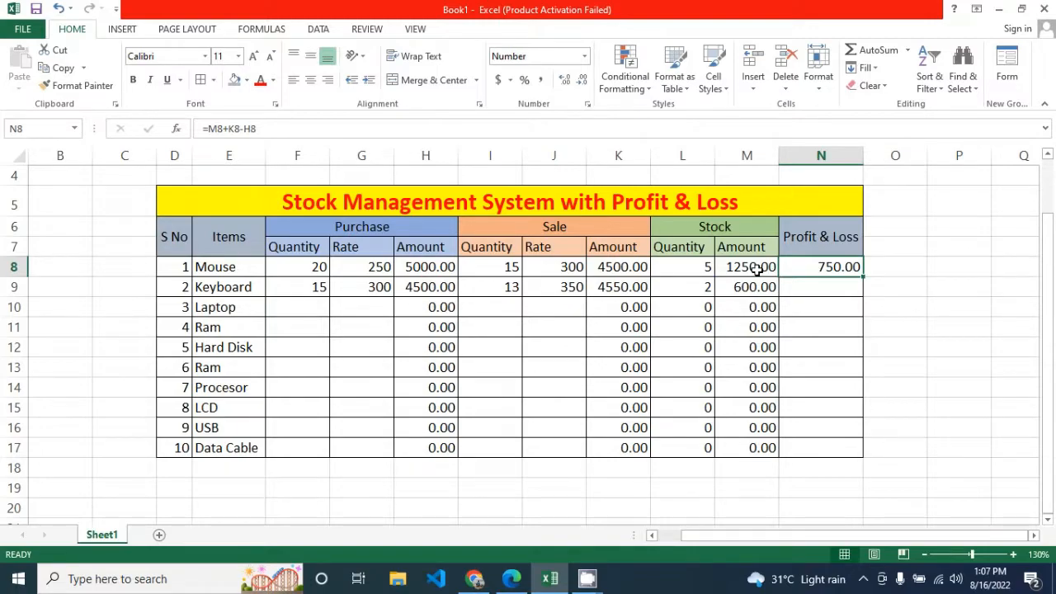
{"action": "left_click_drag", "start_coordinate": [862, 276], "coordinate": [860, 449]}
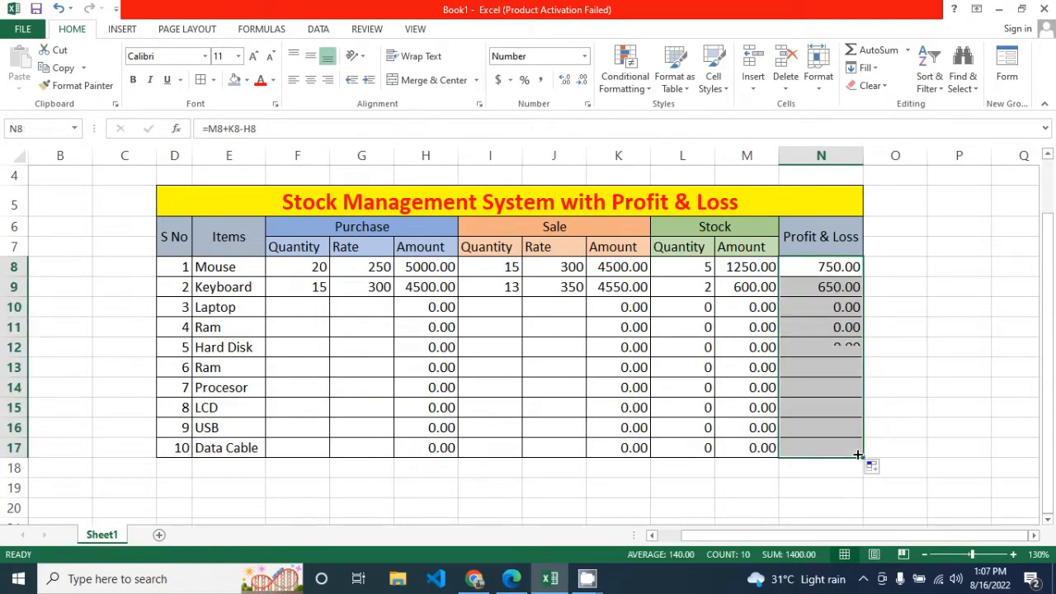
{"action": "left_click", "coordinate": [909, 365]}
{"action": "left_click", "coordinate": [814, 294]}
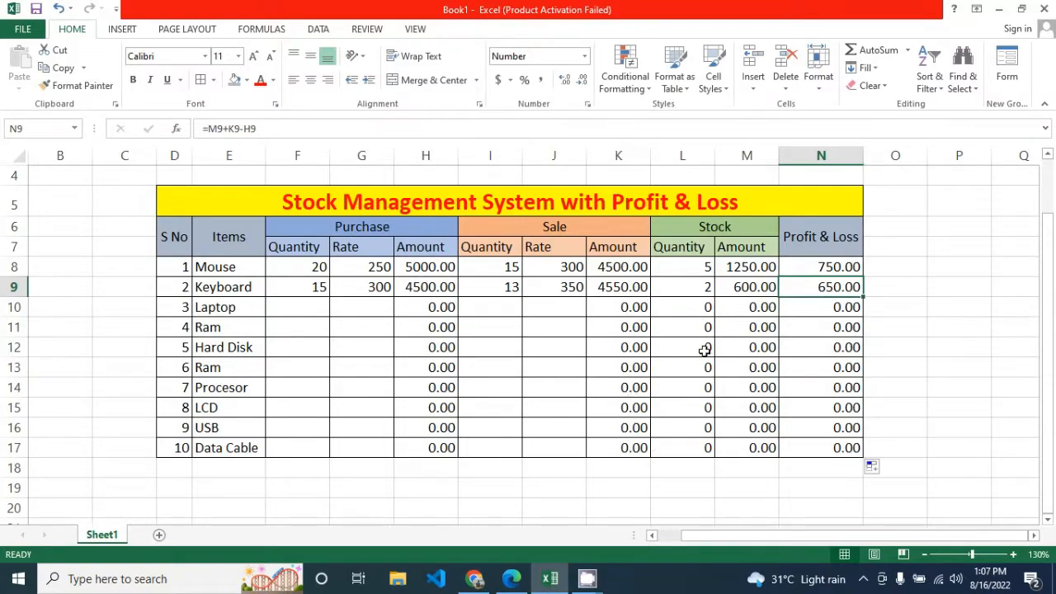
Enter the Laptop purchase quantity 10 in F10 and the purchase rate 5000 in G10
{"action": "left_click", "coordinate": [312, 310]}
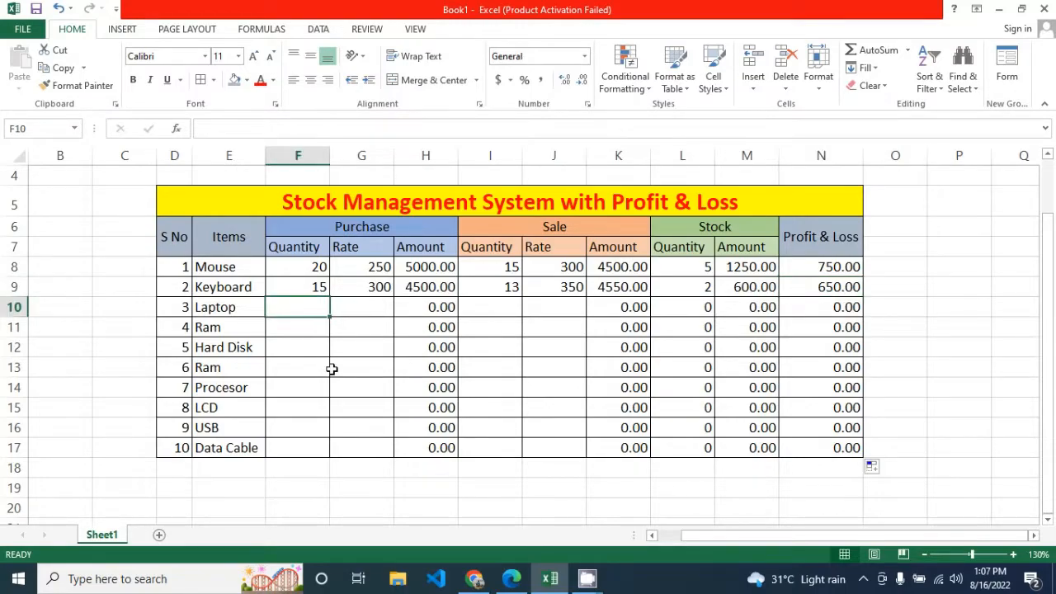
{"action": "type", "text": "10"}
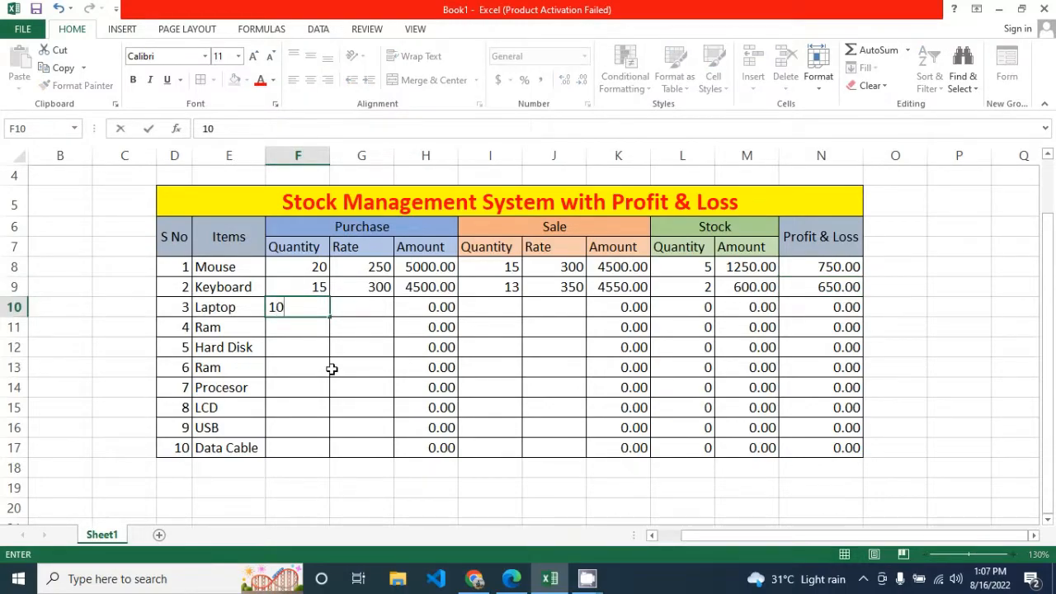
{"action": "key", "text": "Tab"}
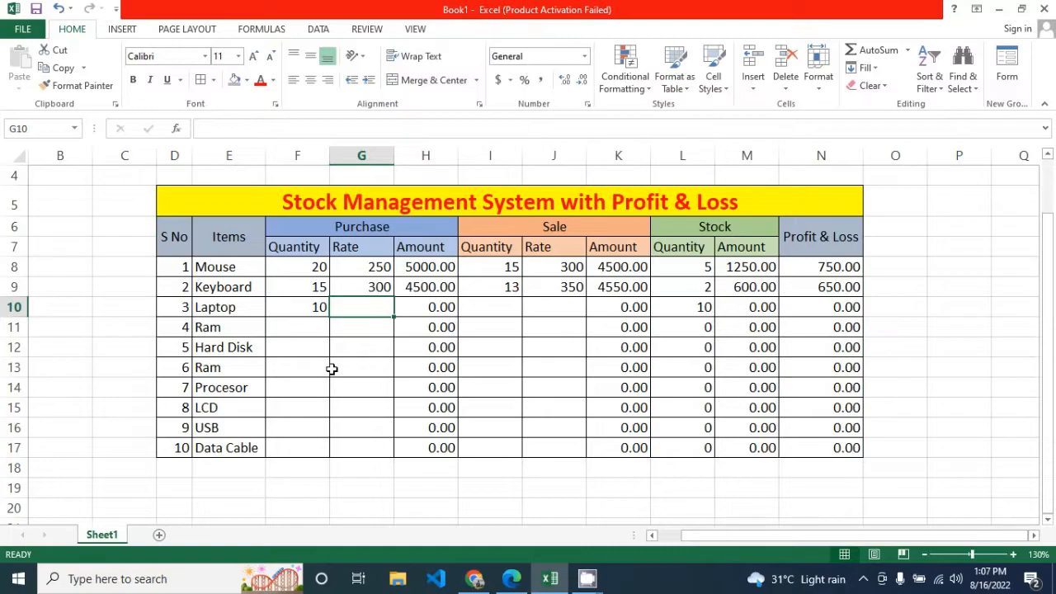
{"action": "type", "text": "5000"}
{"action": "key", "text": "Tab"}
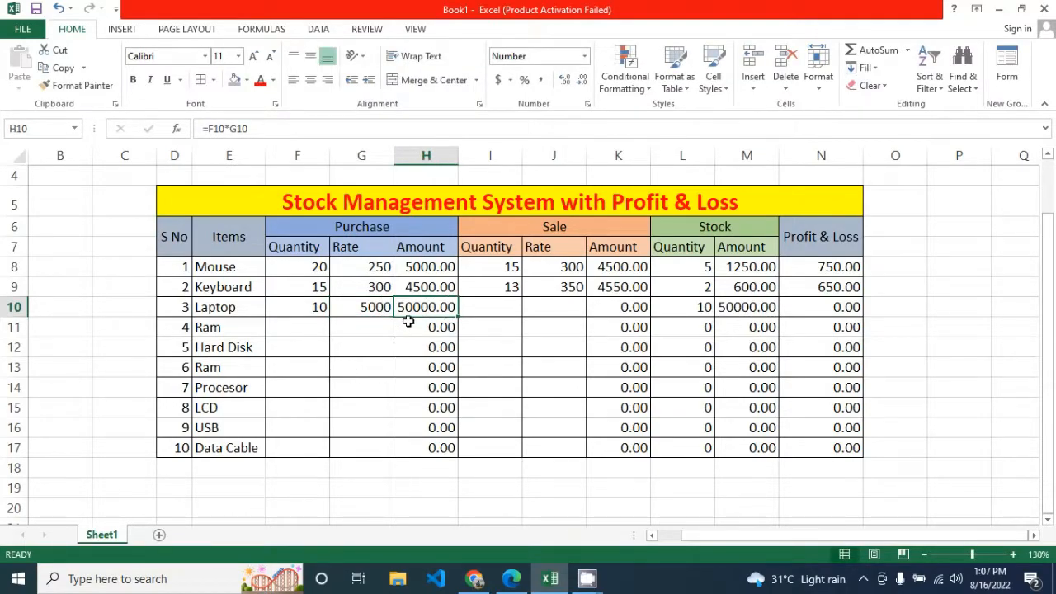
Enter the Laptop sale quantity 6 in I10 and rate 6500 in J10, and check its stock and profit & loss cells
{"action": "left_click", "coordinate": [483, 306]}
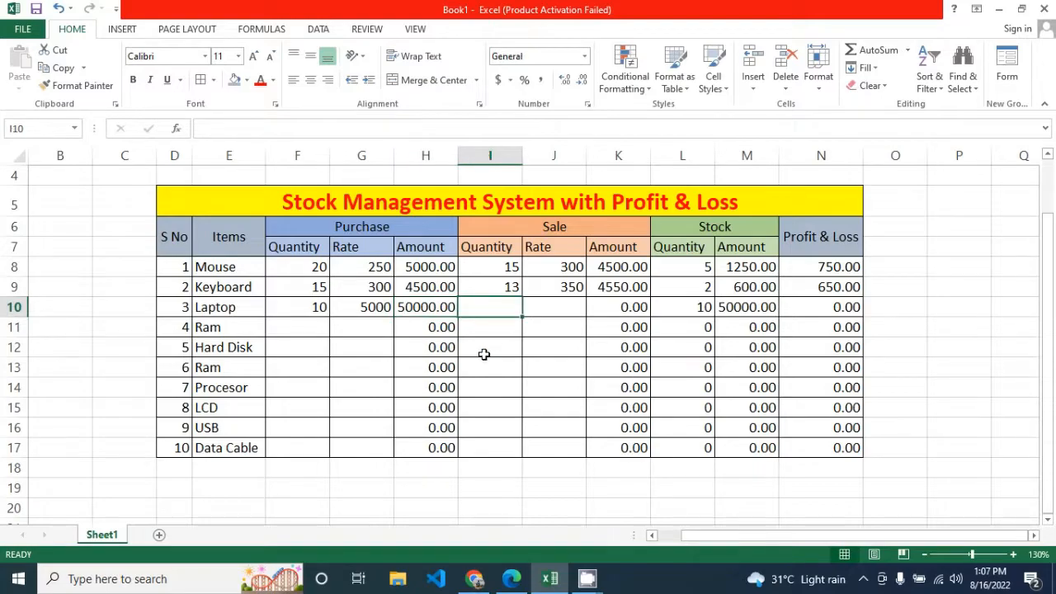
{"action": "type", "text": "6"}
{"action": "key", "text": "Tab"}
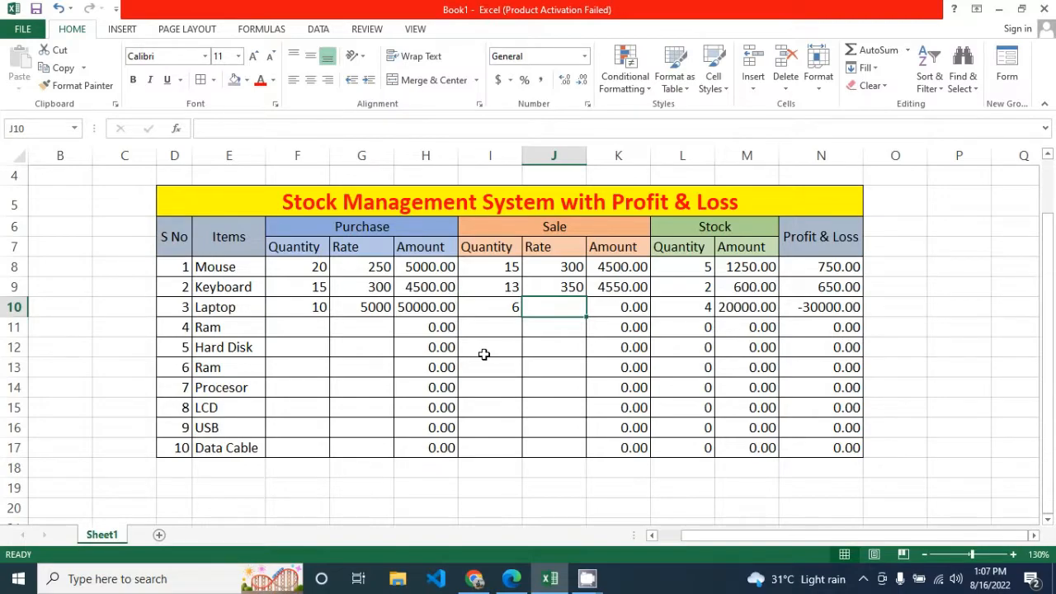
{"action": "type", "text": "6500"}
{"action": "key", "text": "Tab"}
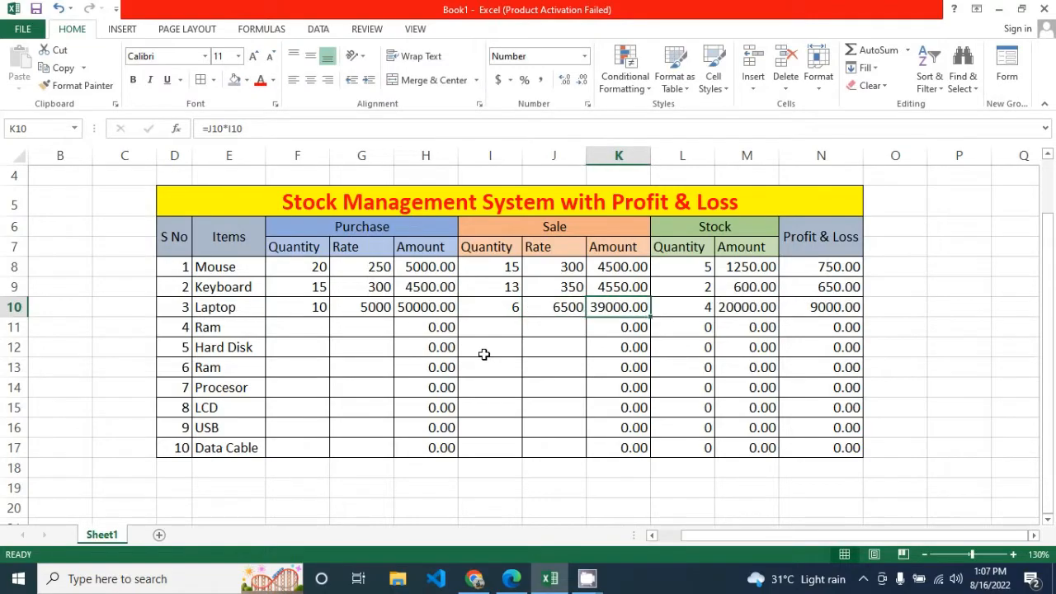
{"action": "left_click", "coordinate": [689, 312]}
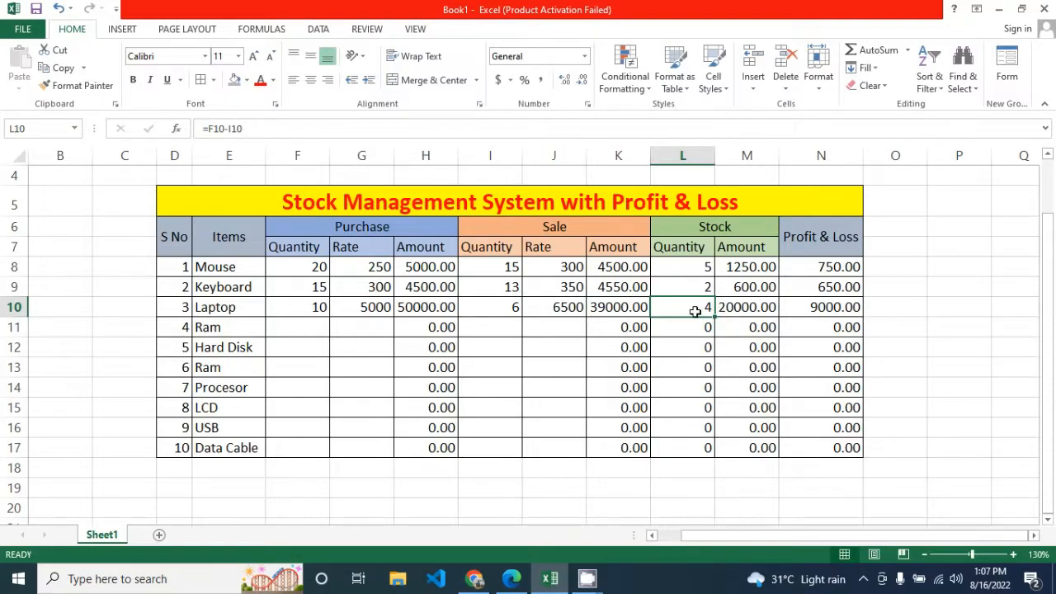
{"action": "left_click", "coordinate": [734, 310]}
{"action": "left_click", "coordinate": [798, 310]}
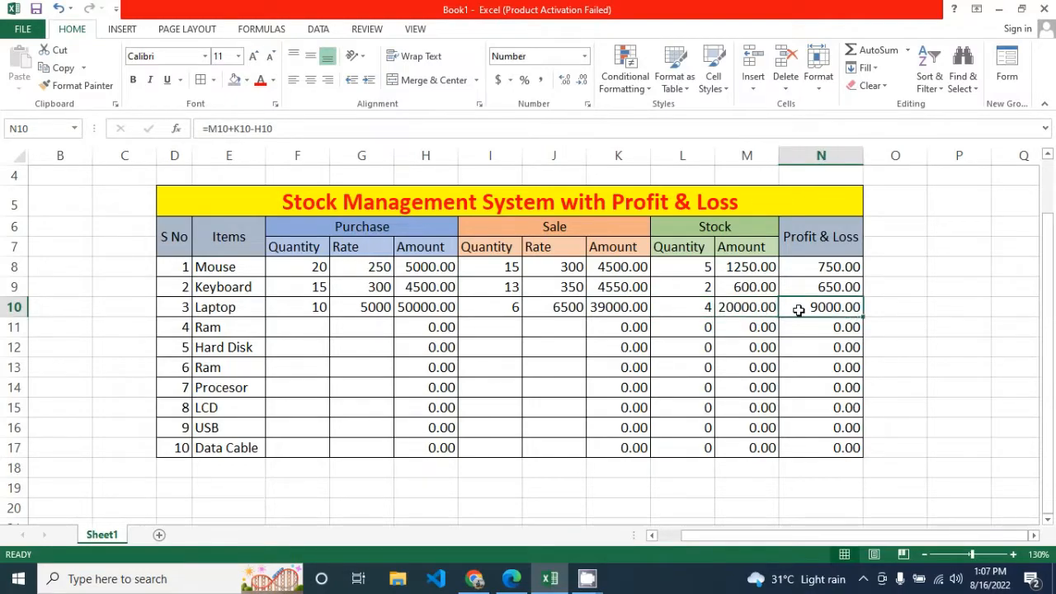